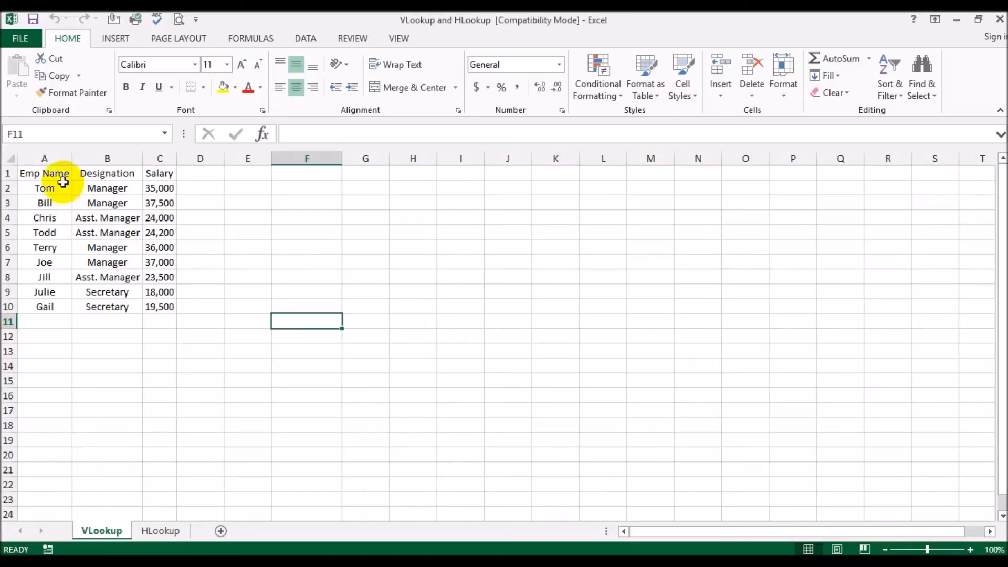
drag(45, 174, 159, 305)
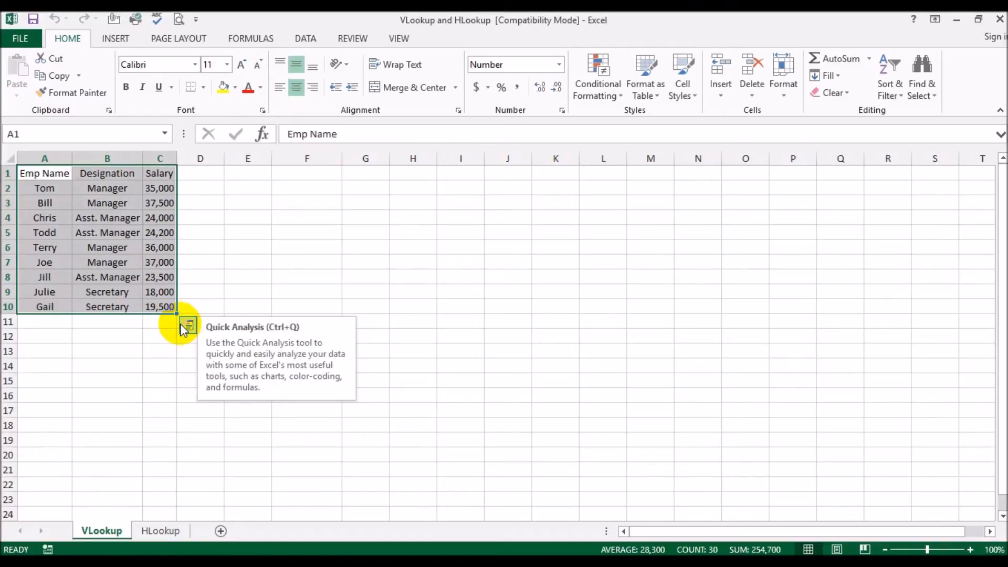
click(307, 183)
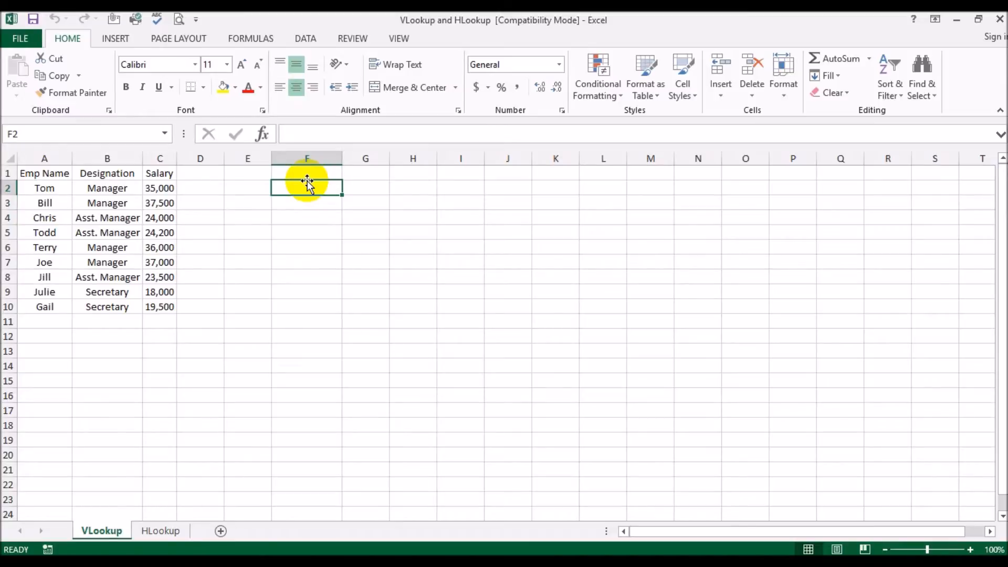
click(59, 218)
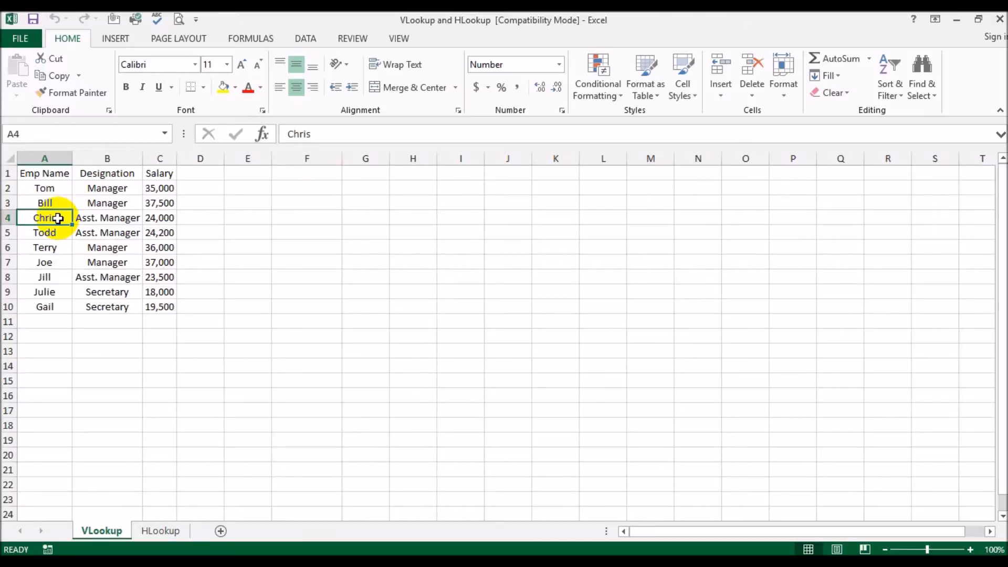
click(323, 189)
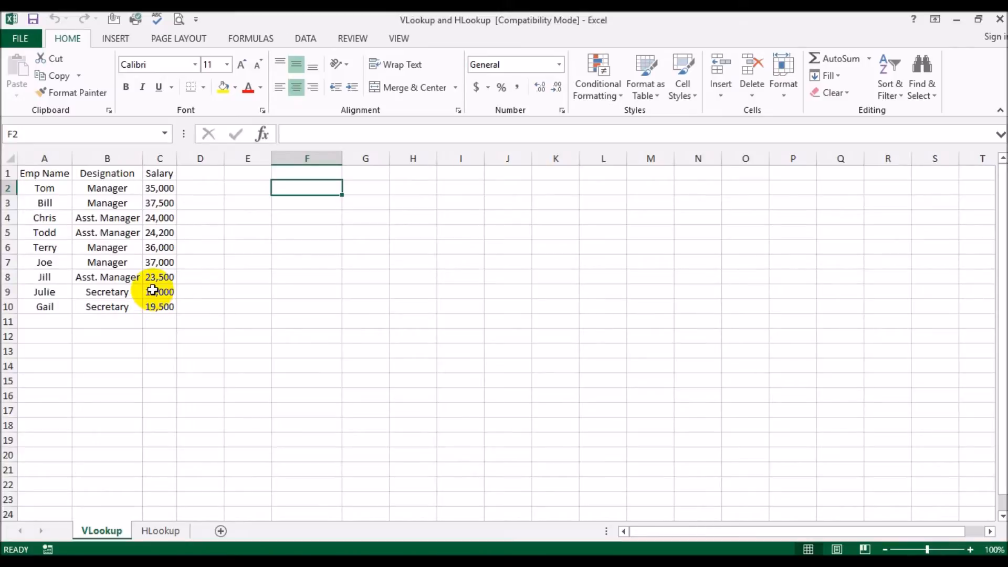
click(255, 188)
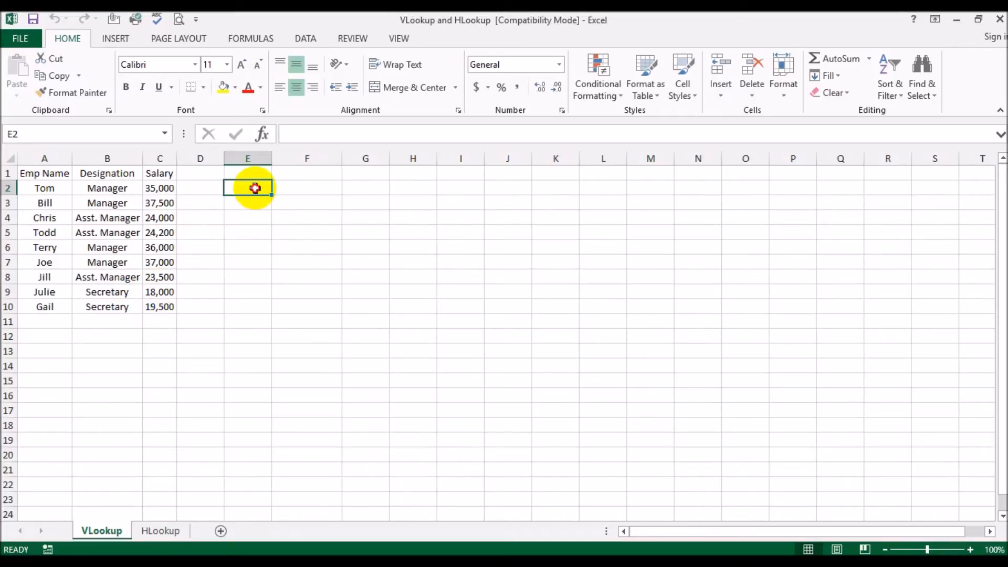
Step: Enter the employee name listed in A2 into cell F2 as the lookup value
click(309, 190)
text(Tom)
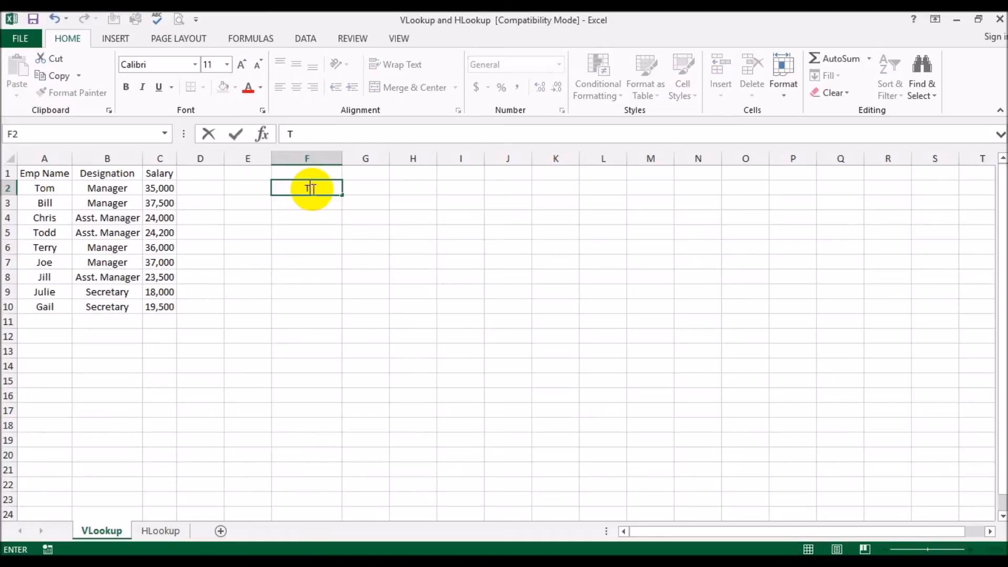
key(Return)
click(312, 190)
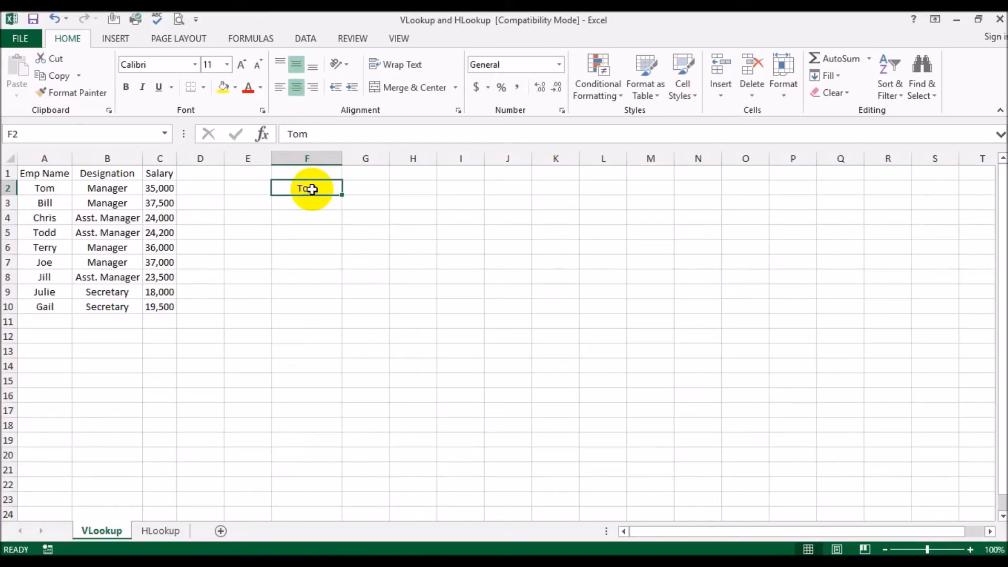
Step: Enter =VLOOKUP(F2,A1:C10,2,false) in cell G2 to return the designation of the employee named in F2
key(Right)
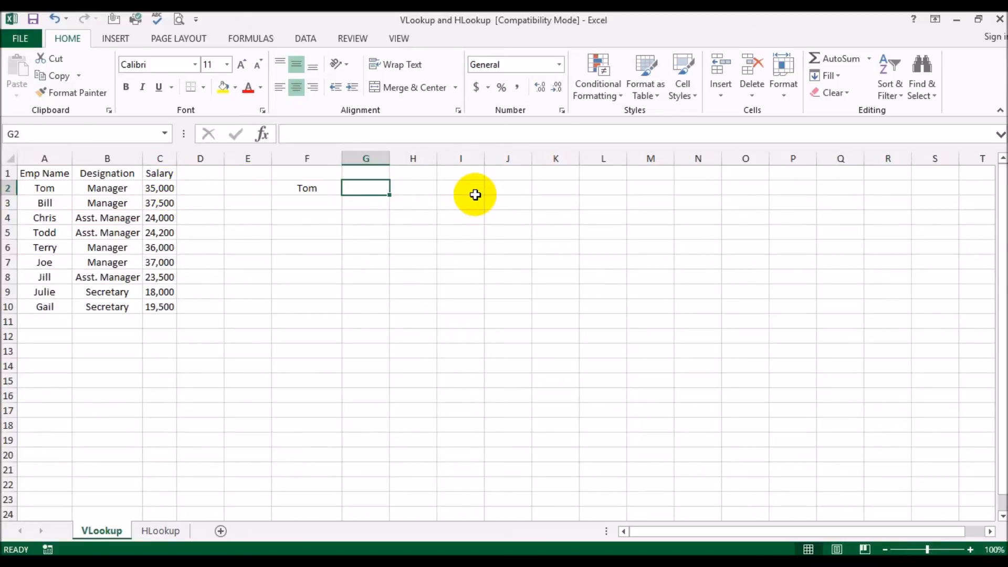
text(=vl)
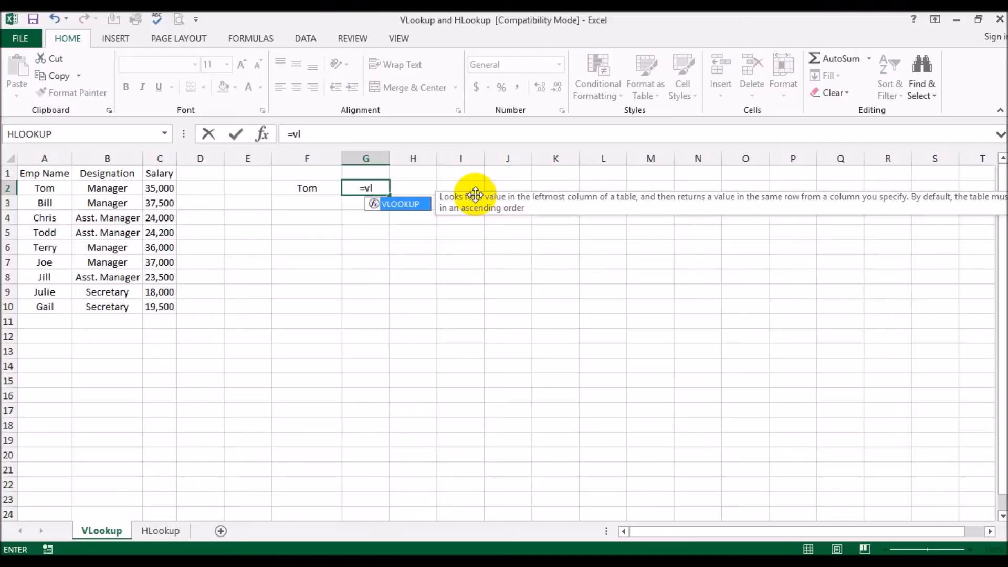
double_click(410, 205)
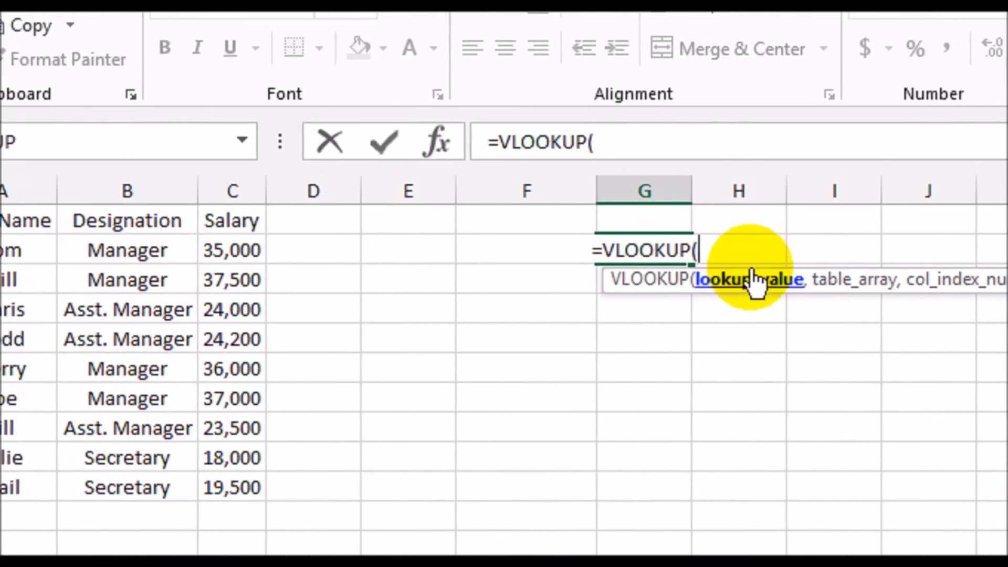
click(481, 248)
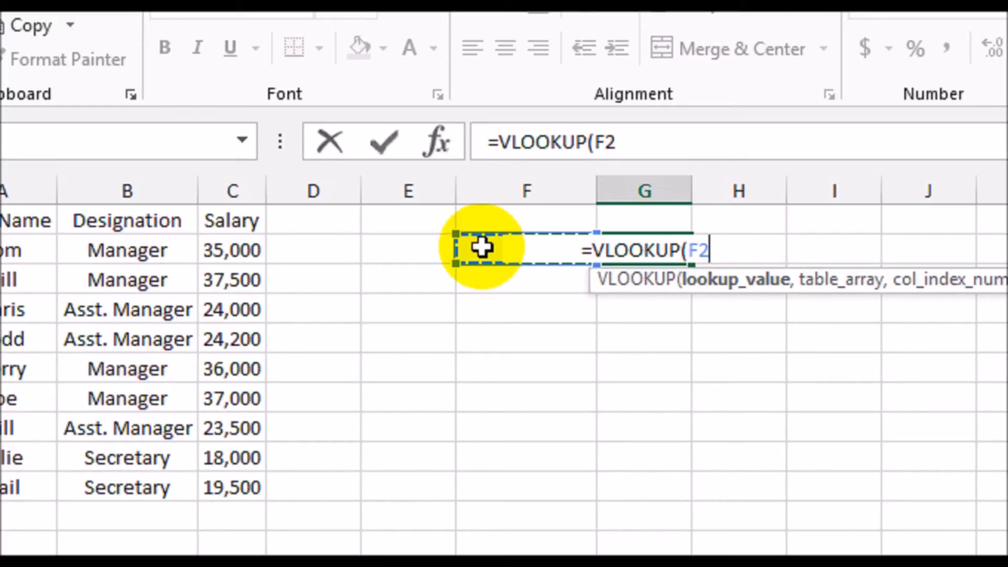
text(,)
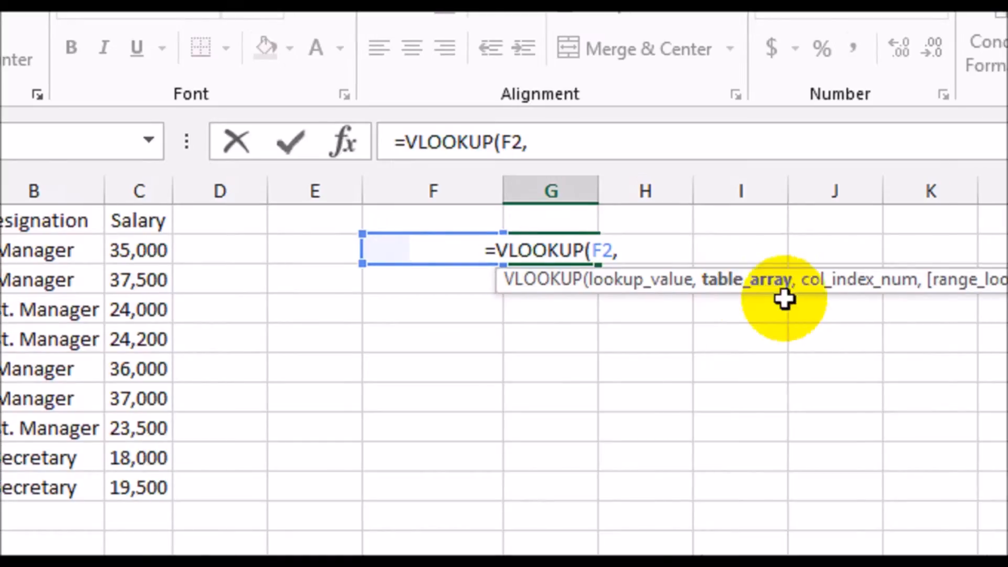
drag(100, 222, 303, 479)
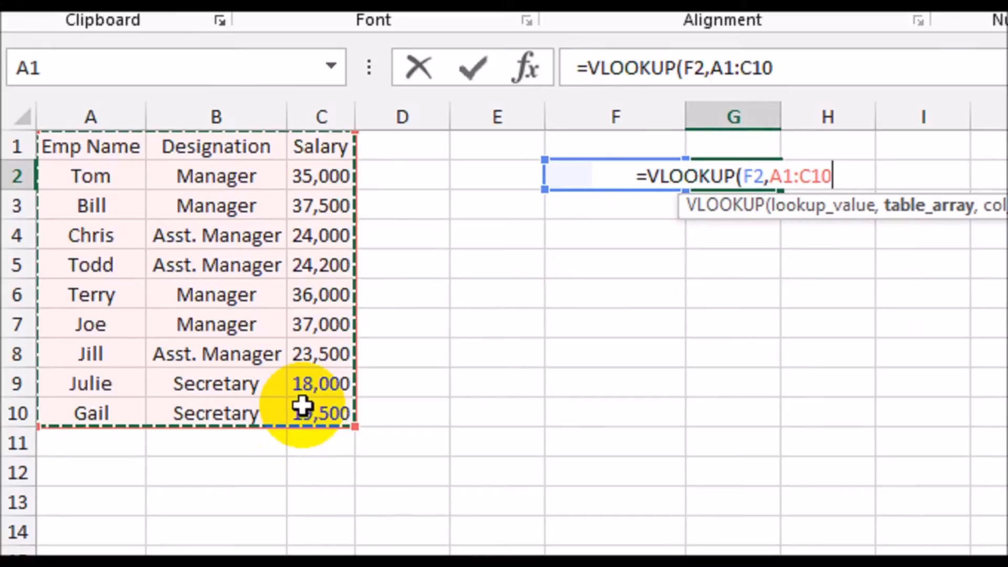
text(,)
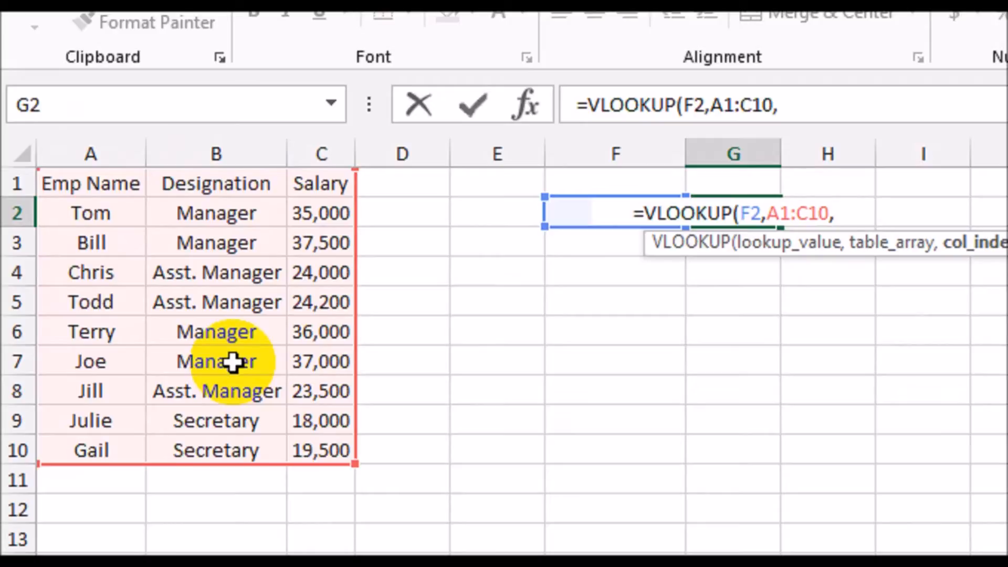
text(2,)
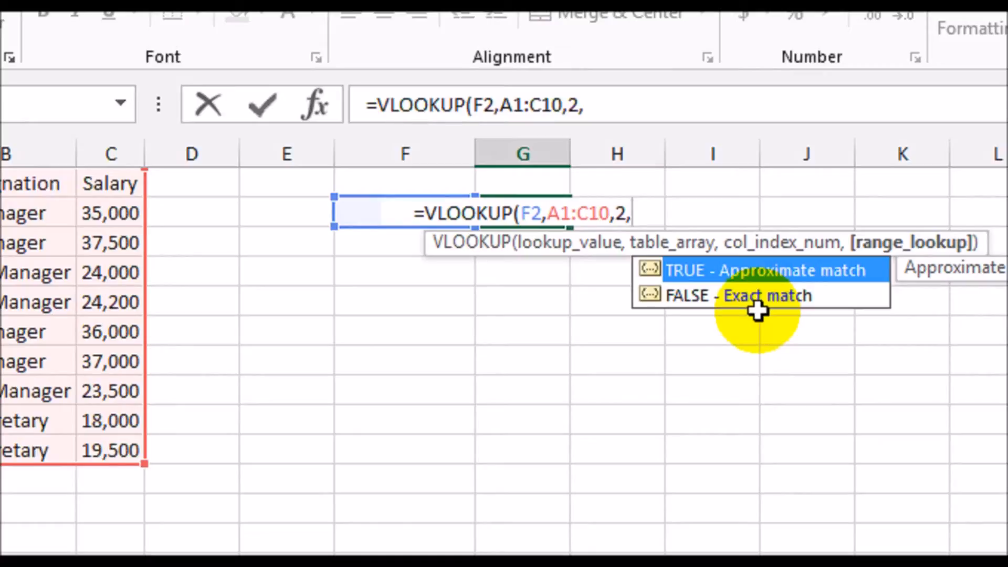
text(false))
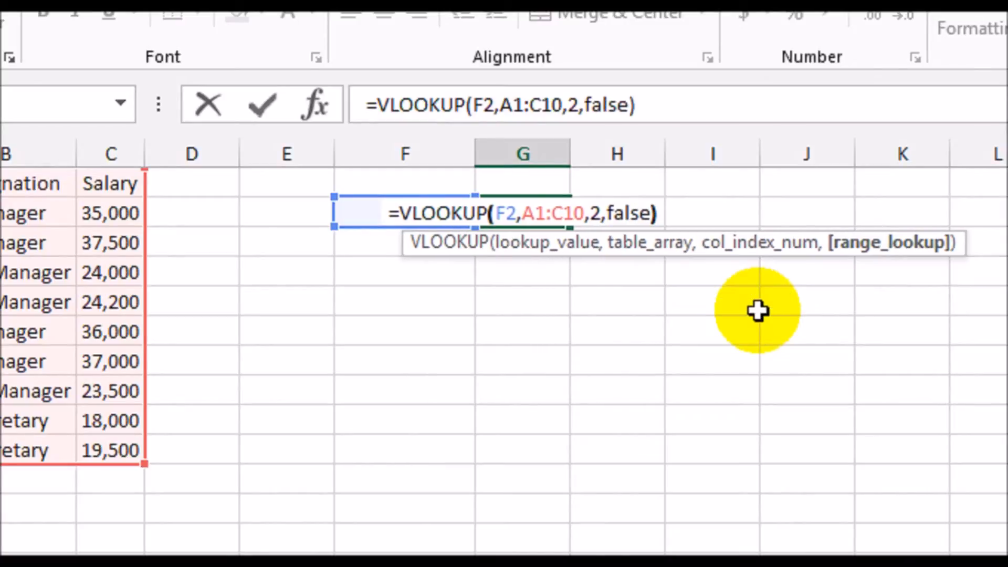
key(Return)
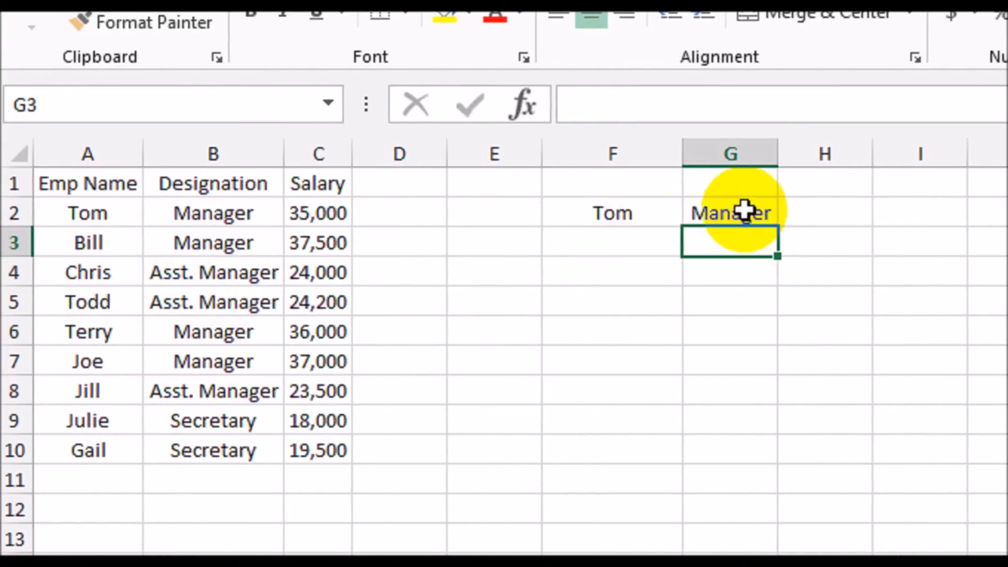
Step: Replace the lookup name in F2 with the employee name from A4 and autofit column G to its contents
click(567, 214)
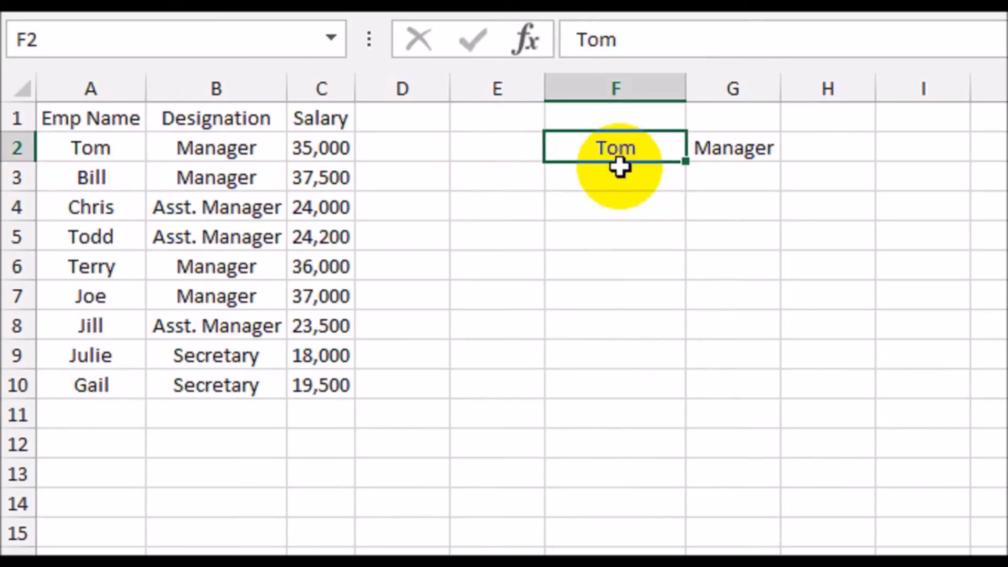
key(F2)
key(BackSpace)
key(BackSpace)
key(BackSpace)
text(Chris)
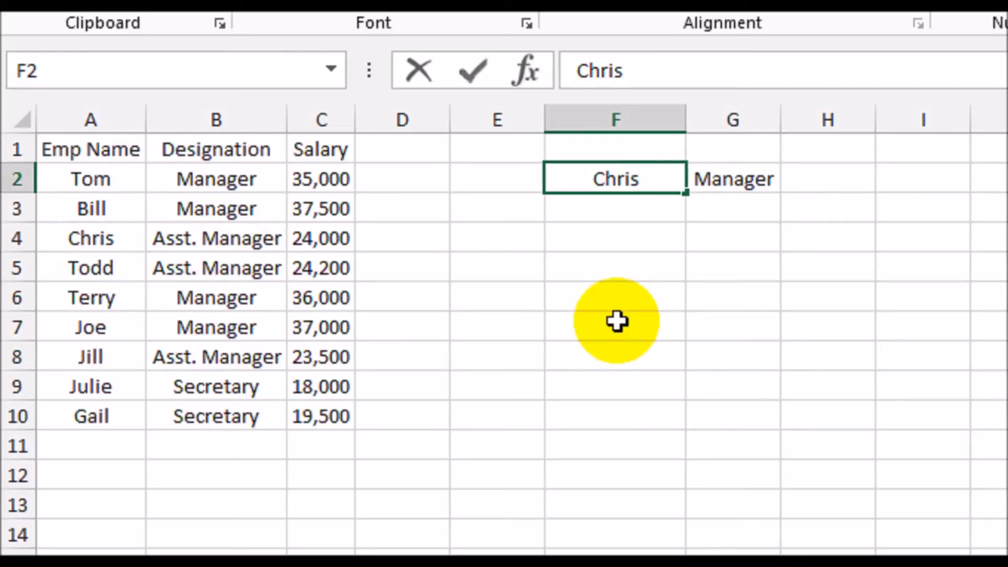
key(Return)
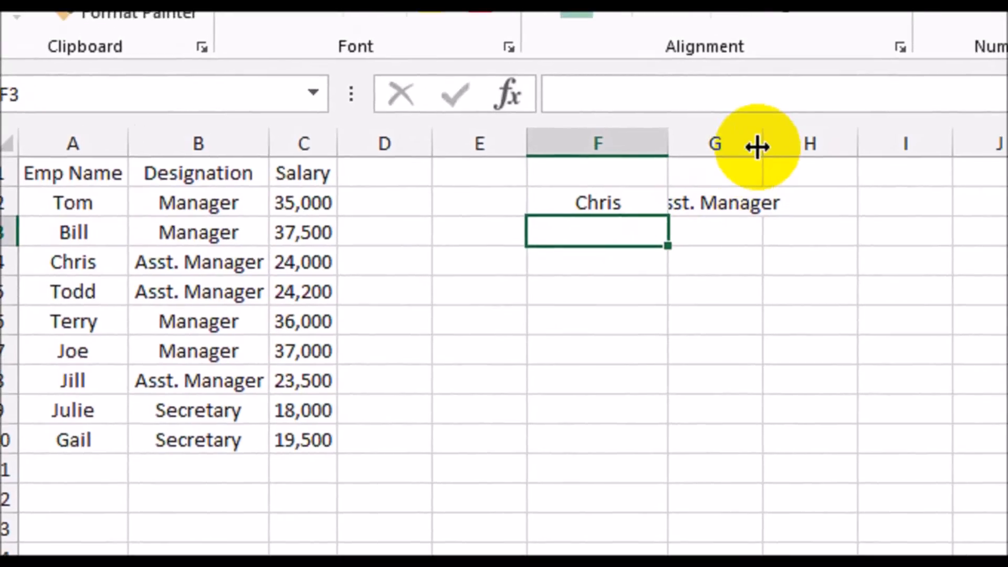
double_click(780, 121)
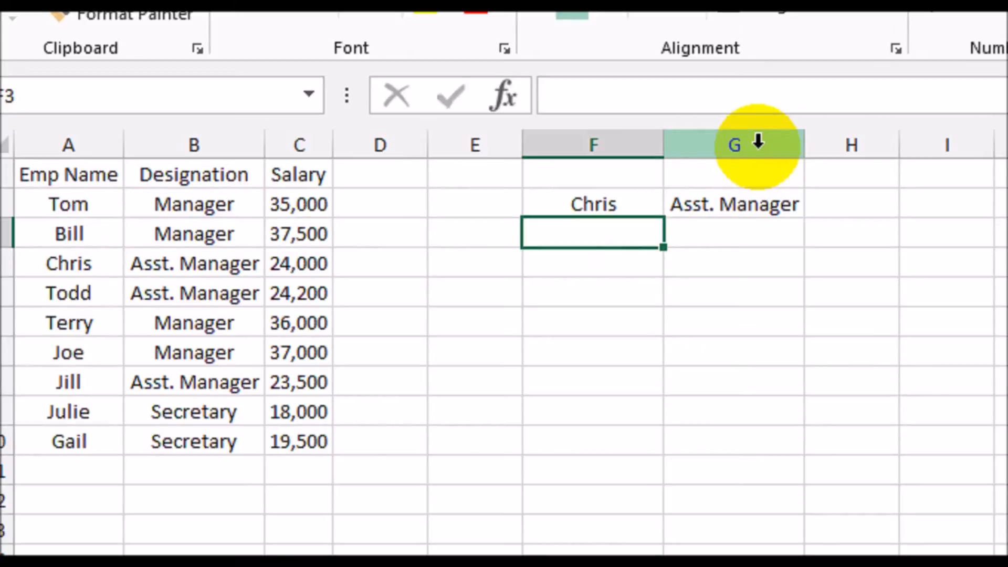
Step: Enter =VLOOKUP(F2,A1:C10,3,false) in cell H2 to return the salary of the employee named in F2
click(851, 204)
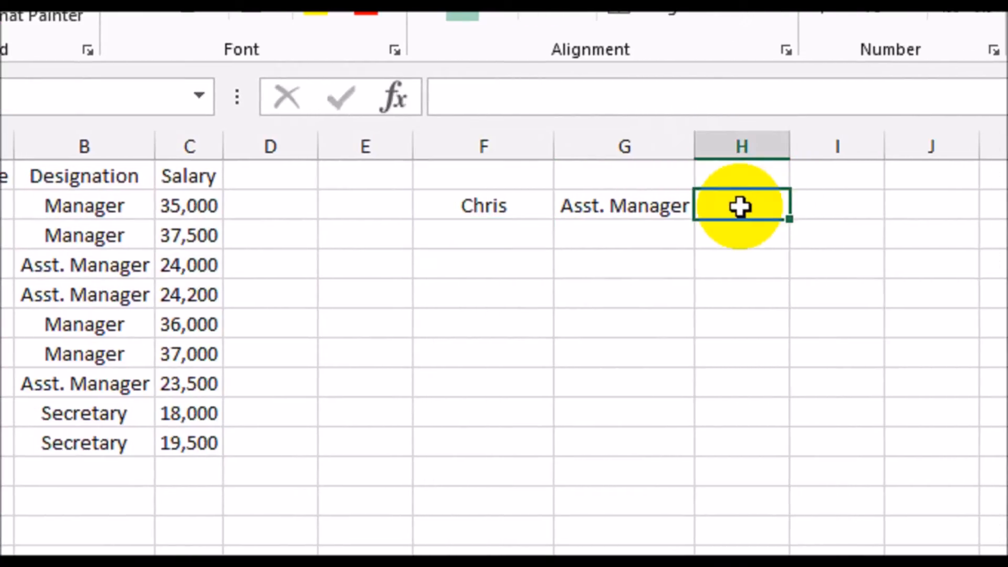
text(=vl)
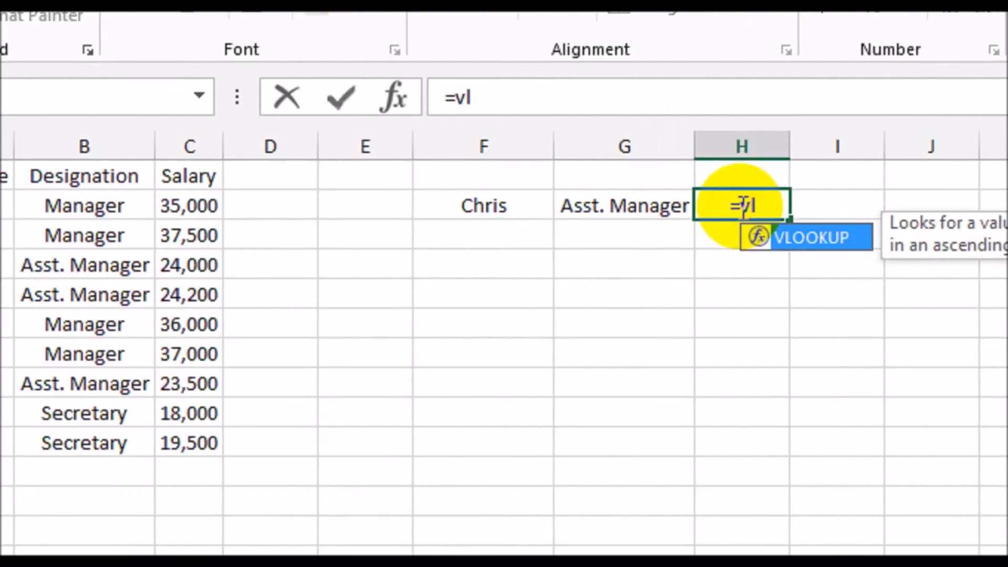
double_click(786, 237)
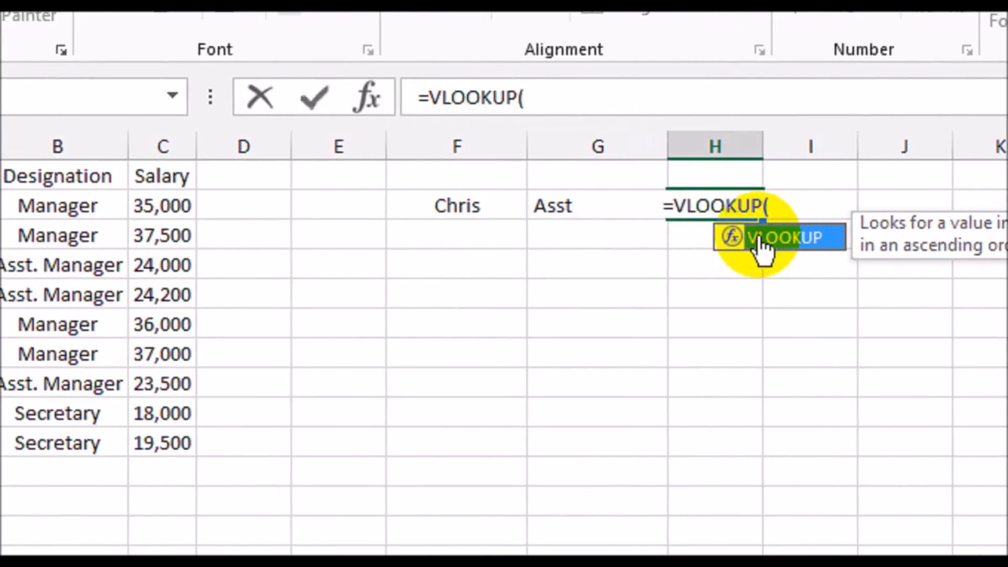
click(432, 207)
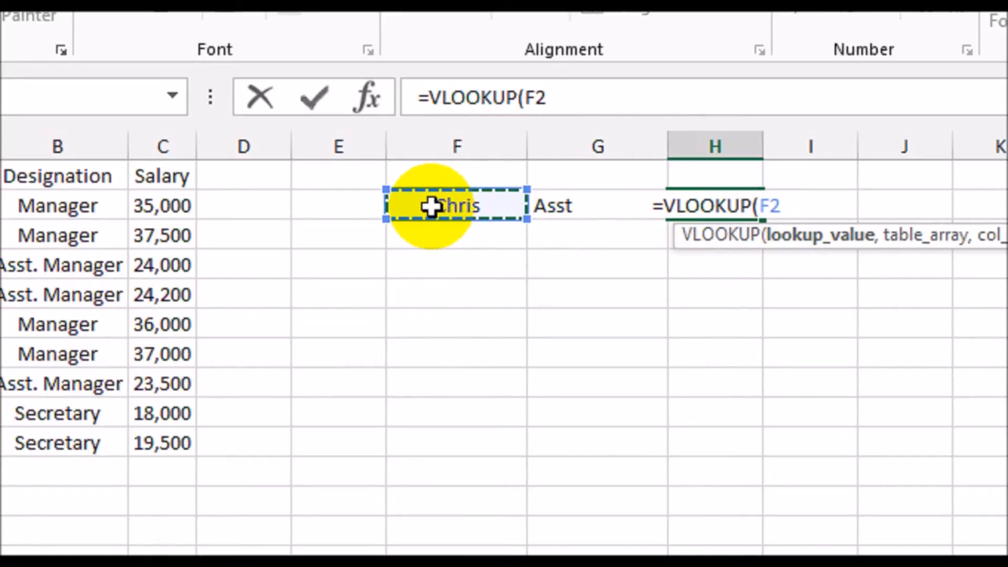
text(,)
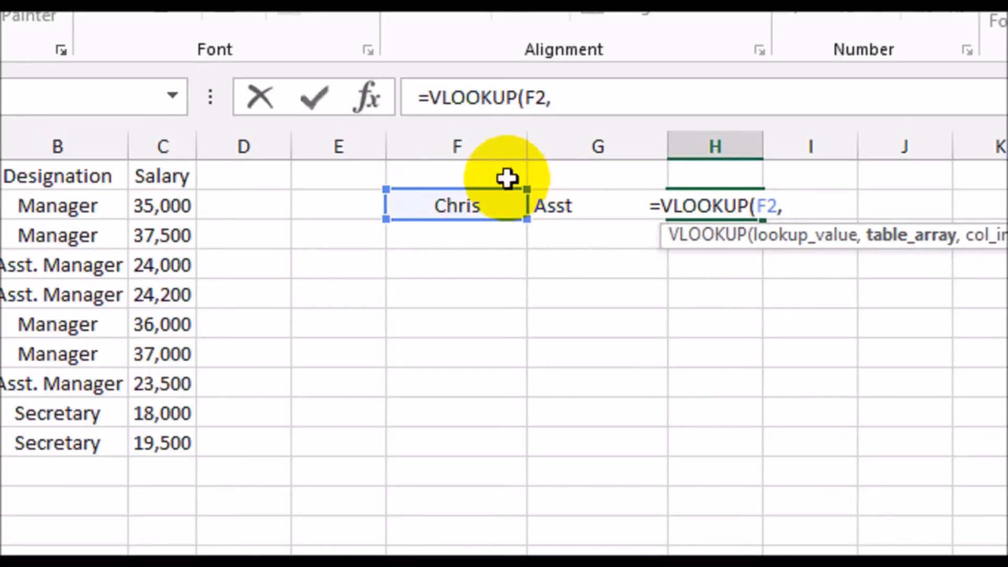
click(124, 164)
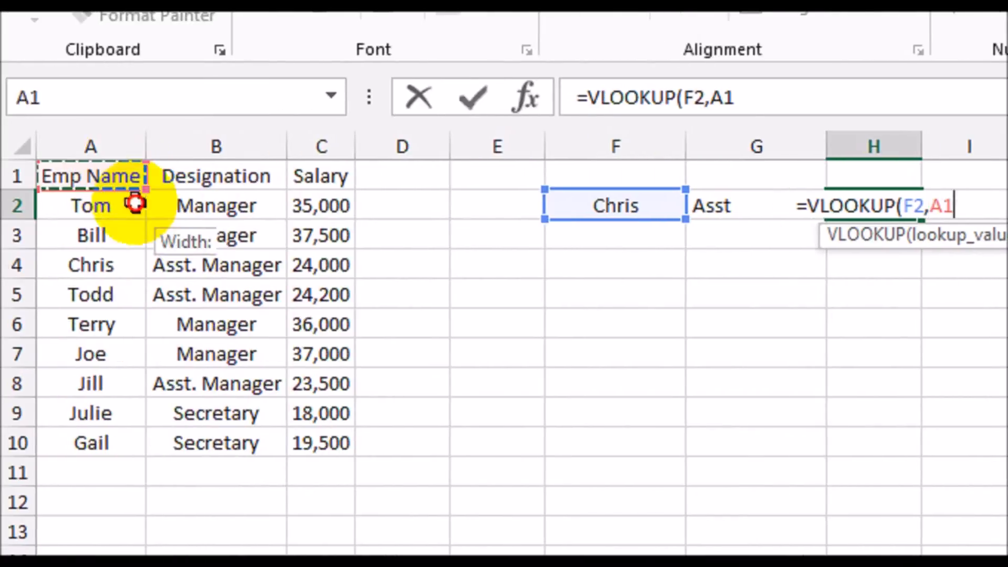
drag(135, 203, 304, 442)
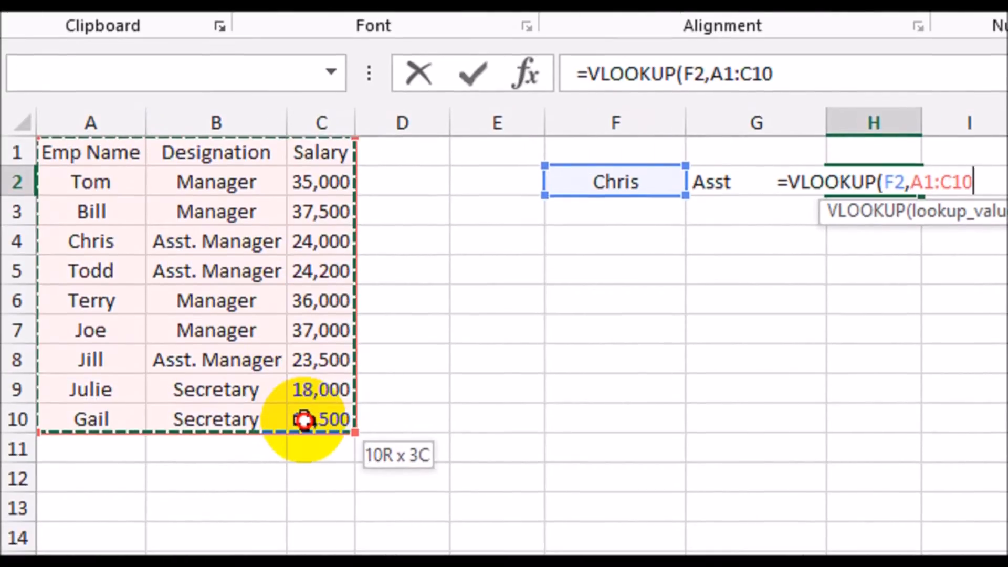
text(,)
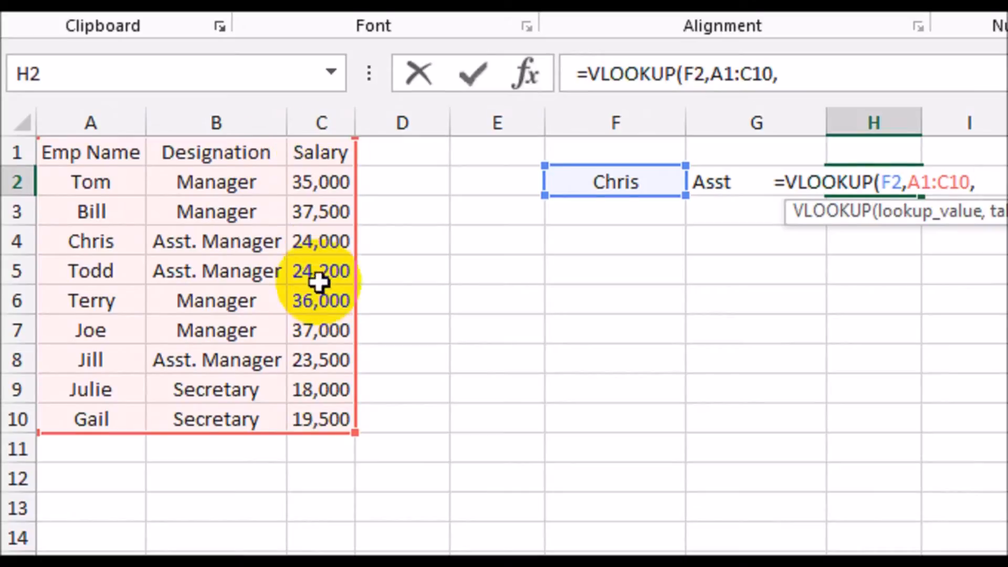
text(3,false)
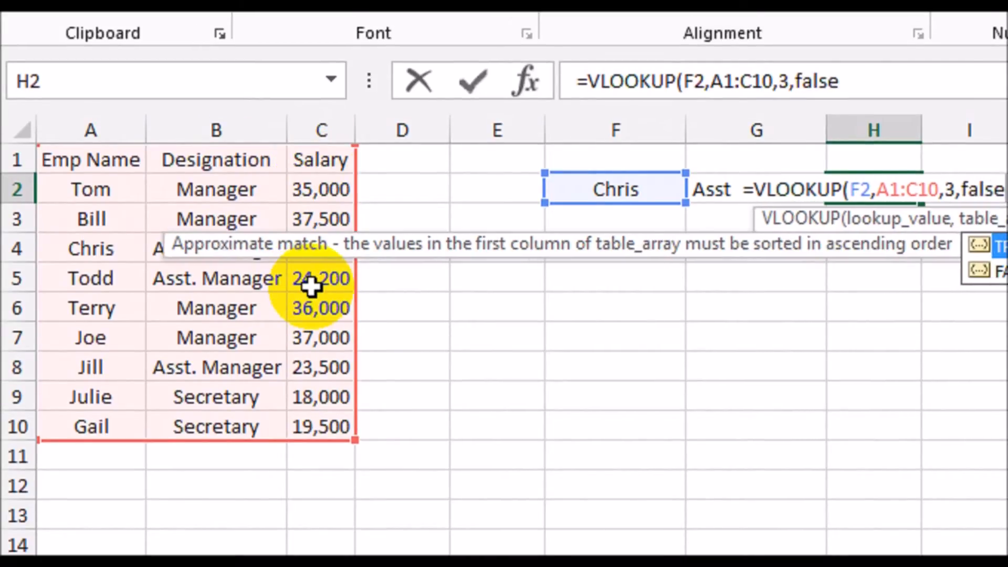
text())
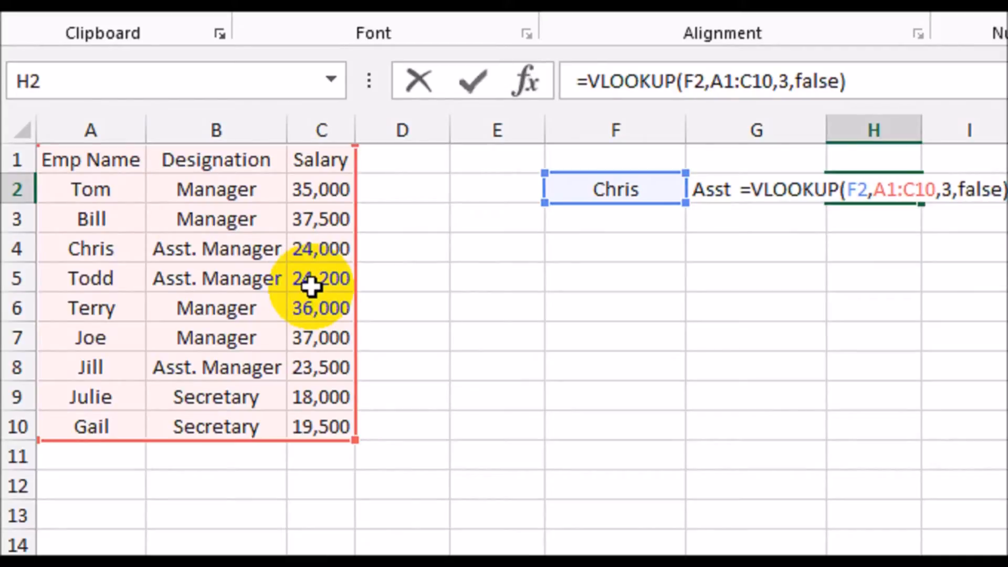
key(Return)
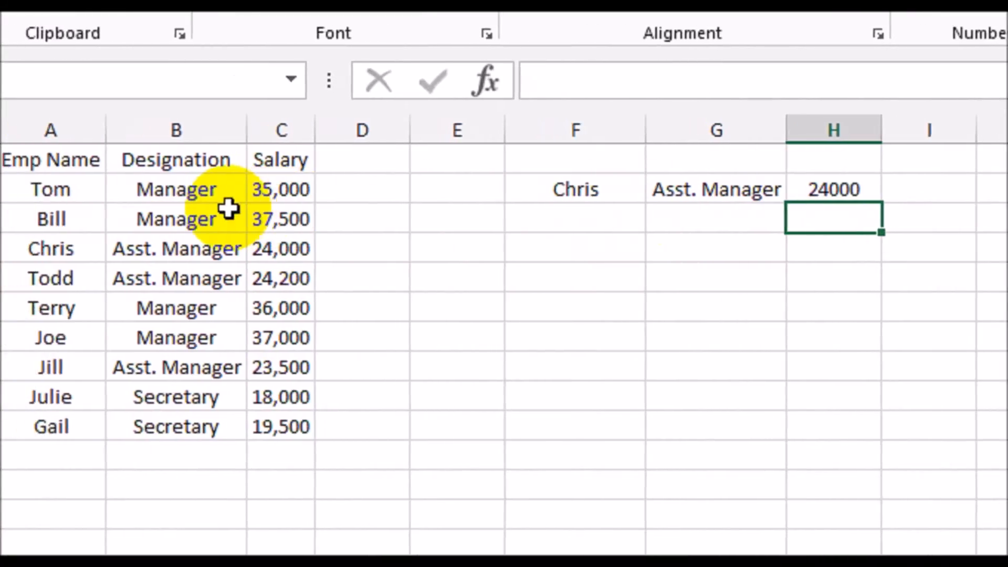
Step: Change the lookup name in F2 back to the employee name listed in A2
click(554, 202)
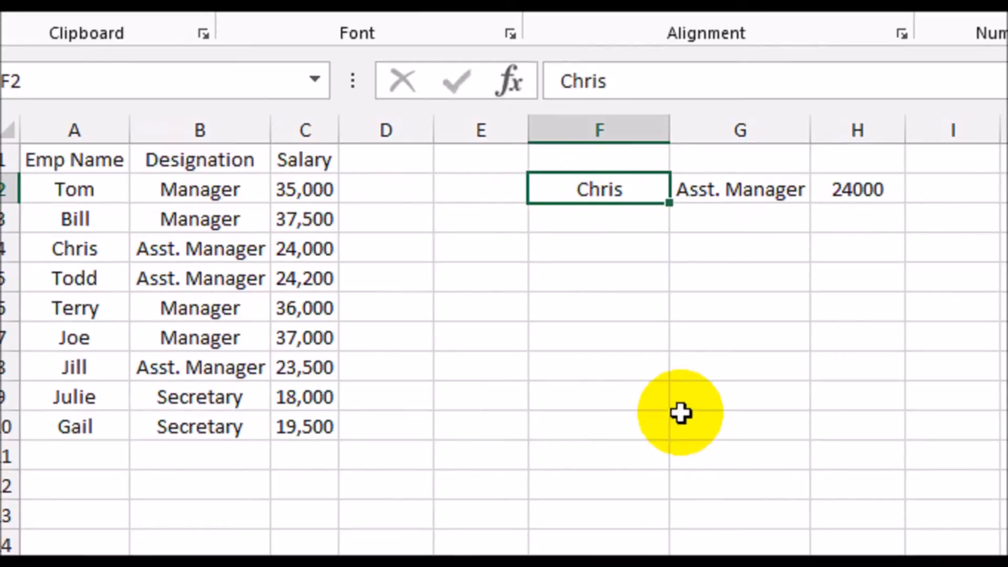
text(Tom)
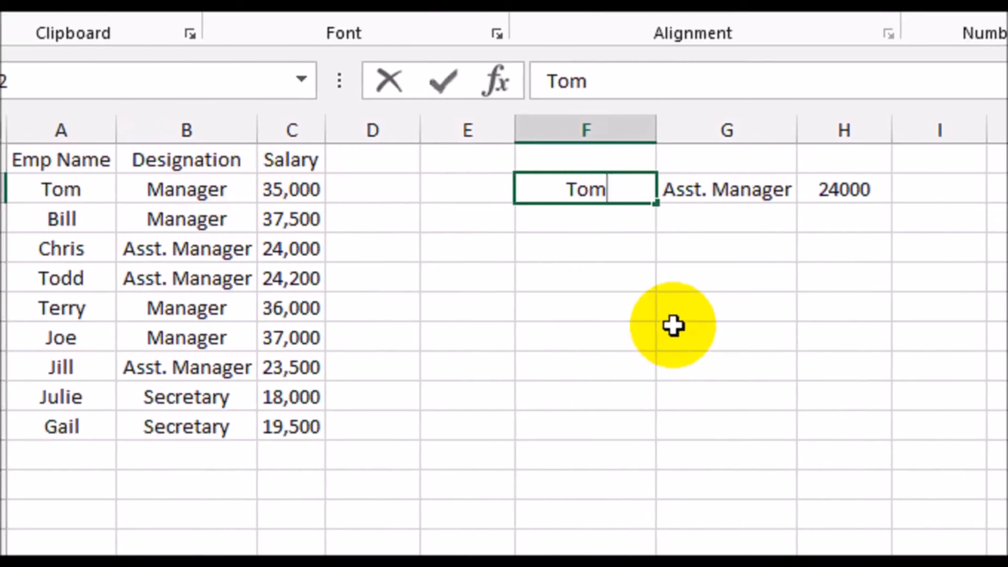
key(Return)
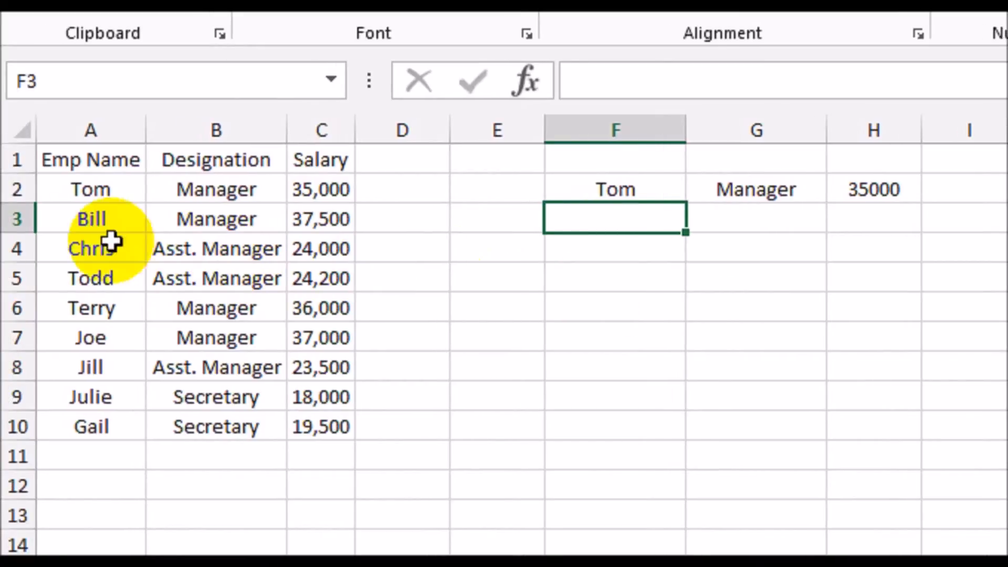
Step: Replace the employee names in cells A3 and A2 of the table with two different first names
click(60, 218)
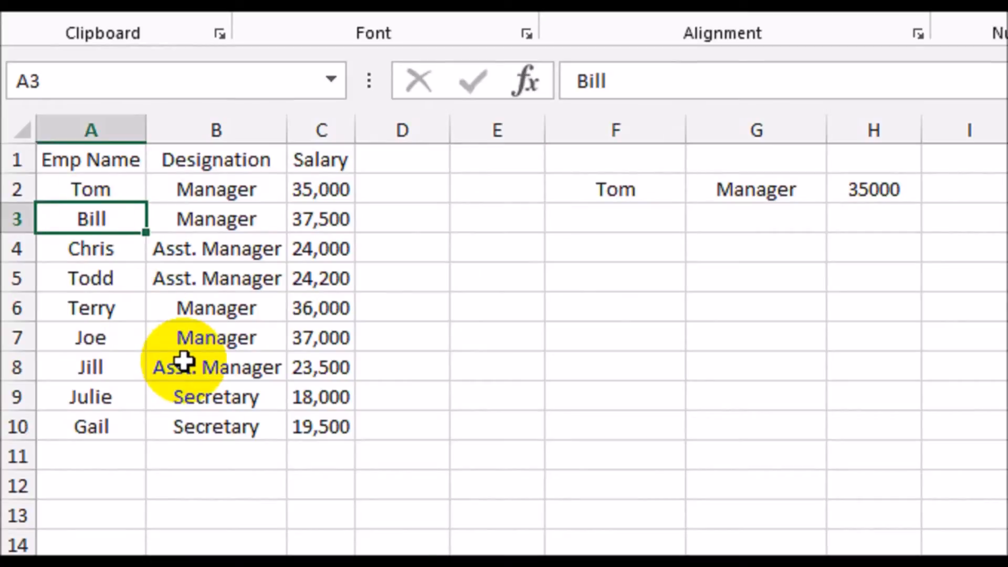
text(T)
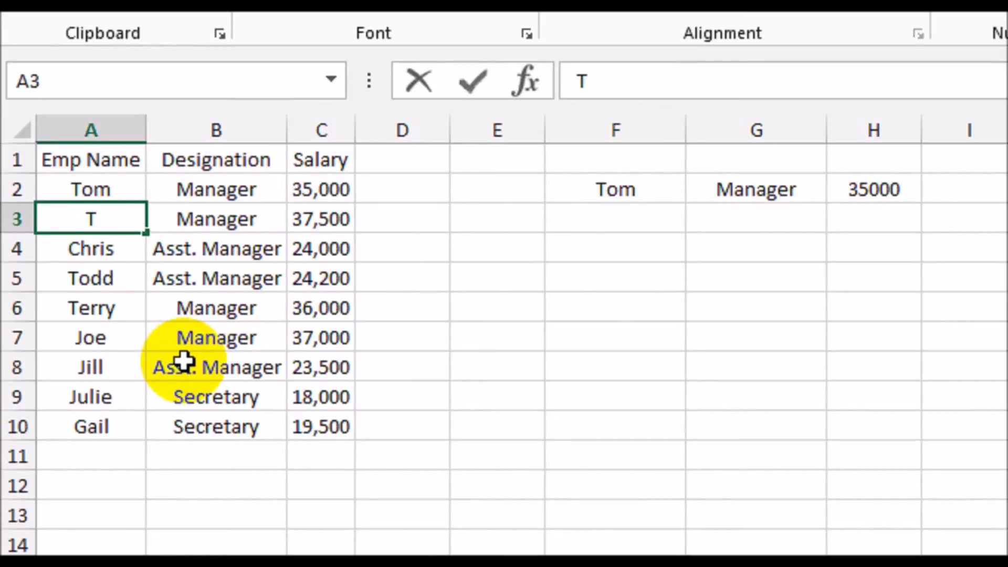
text(omi)
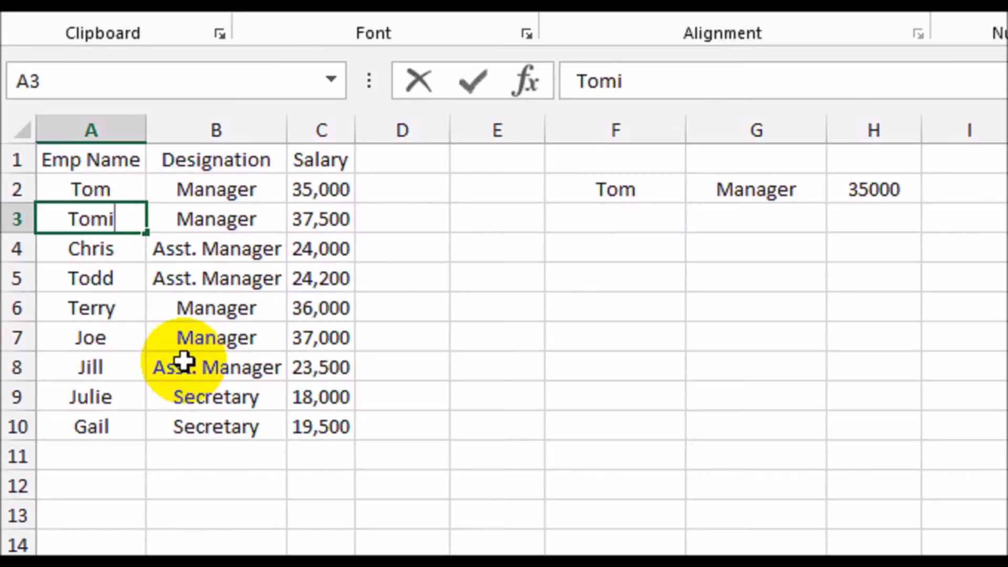
key(Return)
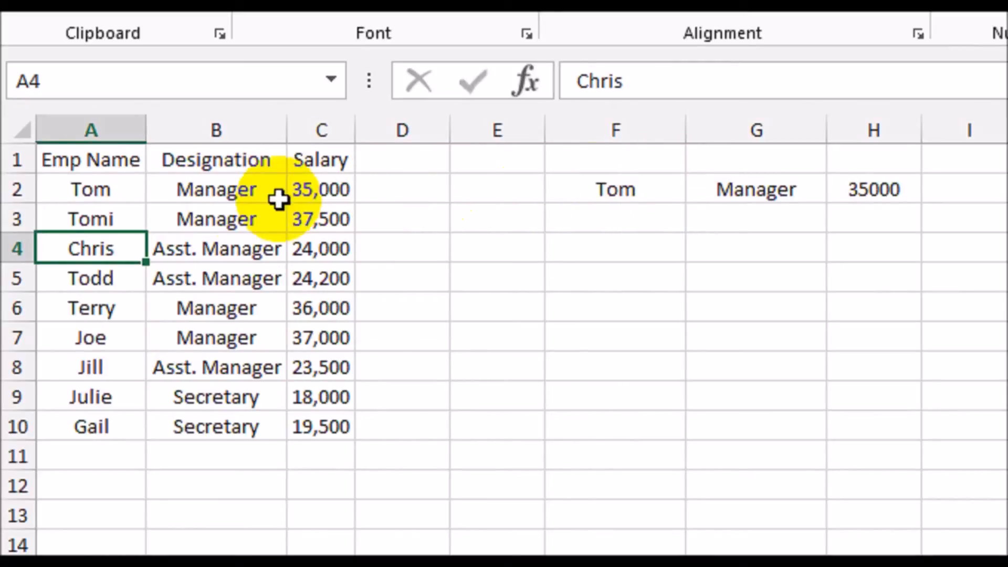
click(121, 197)
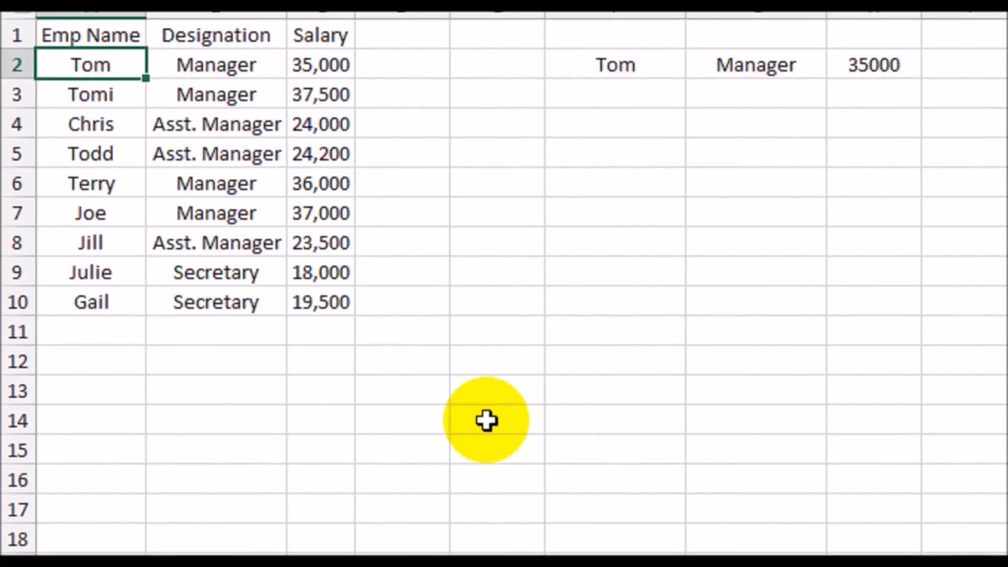
text(Irfan)
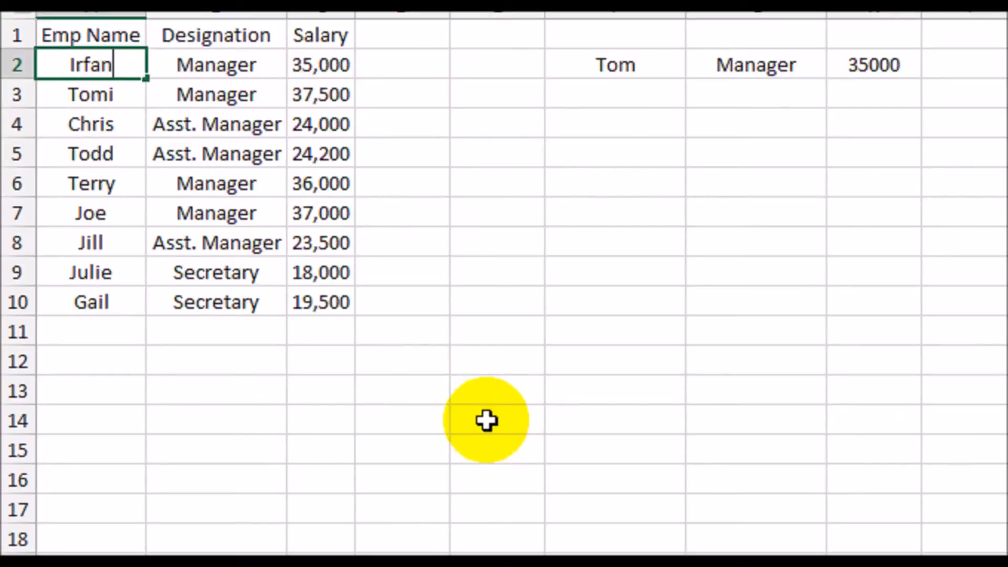
key(Return)
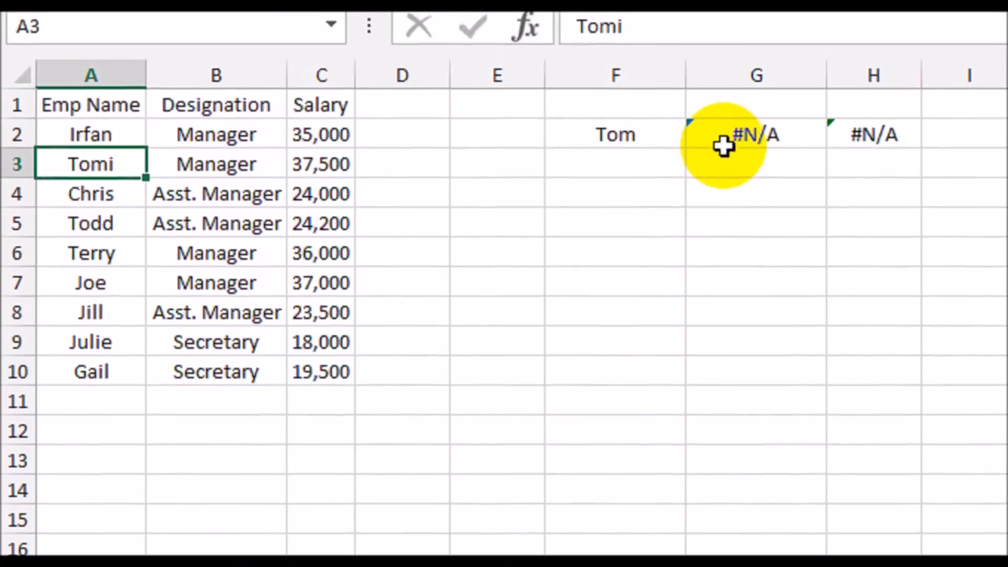
Step: Change the range_lookup argument of the VLOOKUP formula in G2 to True for an approximate match
click(724, 74)
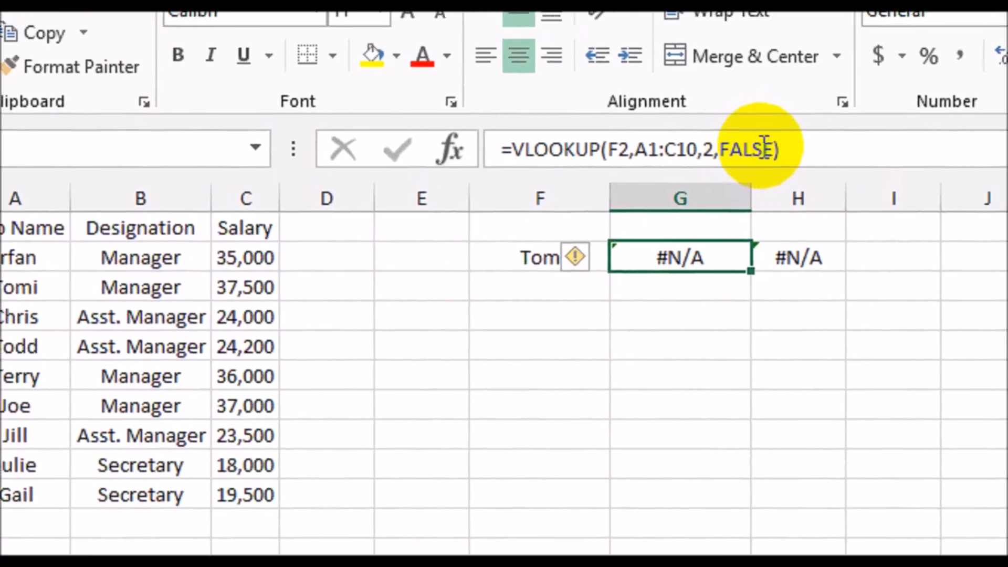
click(828, 46)
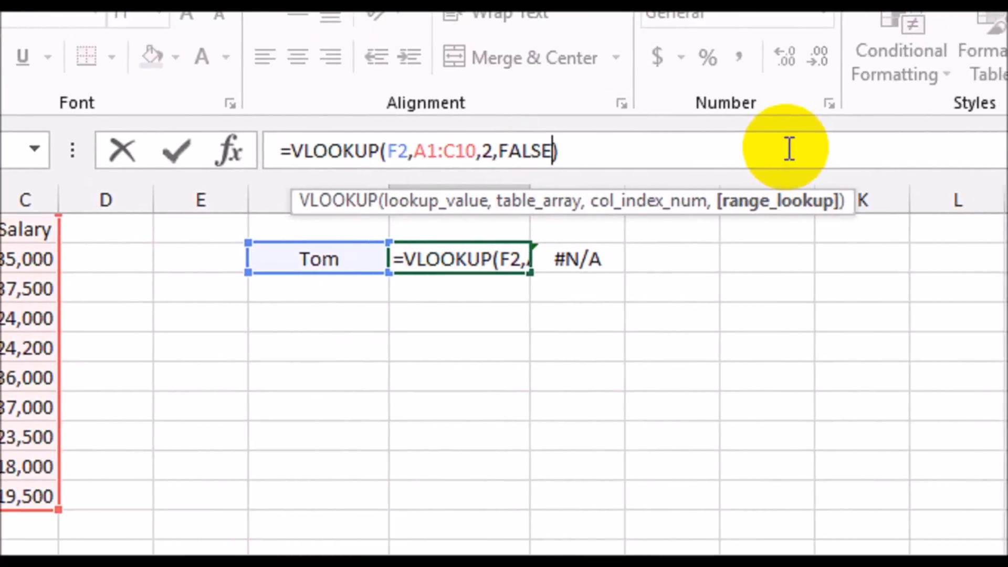
key(BackSpace)
key(BackSpace)
key(BackSpace)
key(BackSpace)
key(BackSpace)
text(Tru)
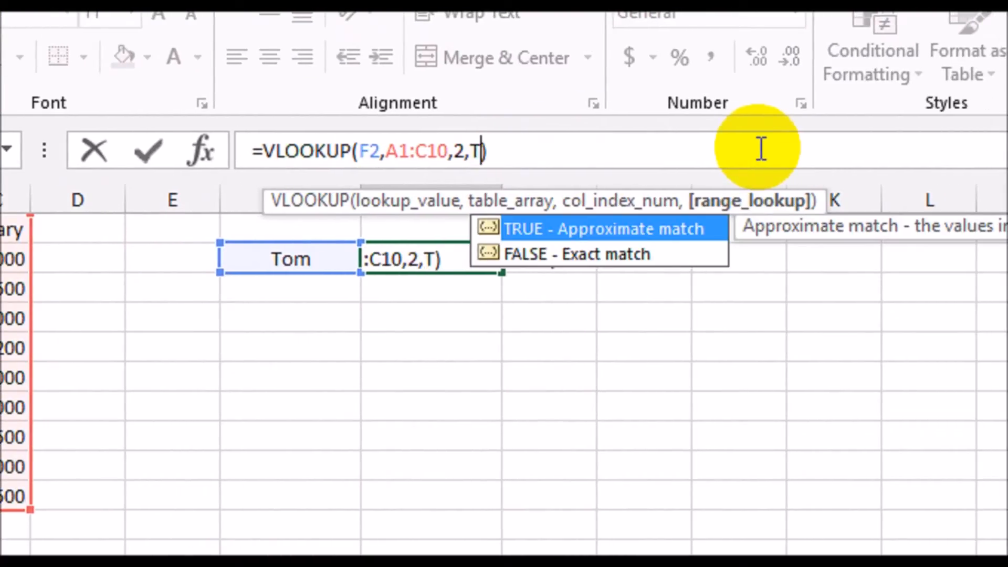
text(e)
key(Return)
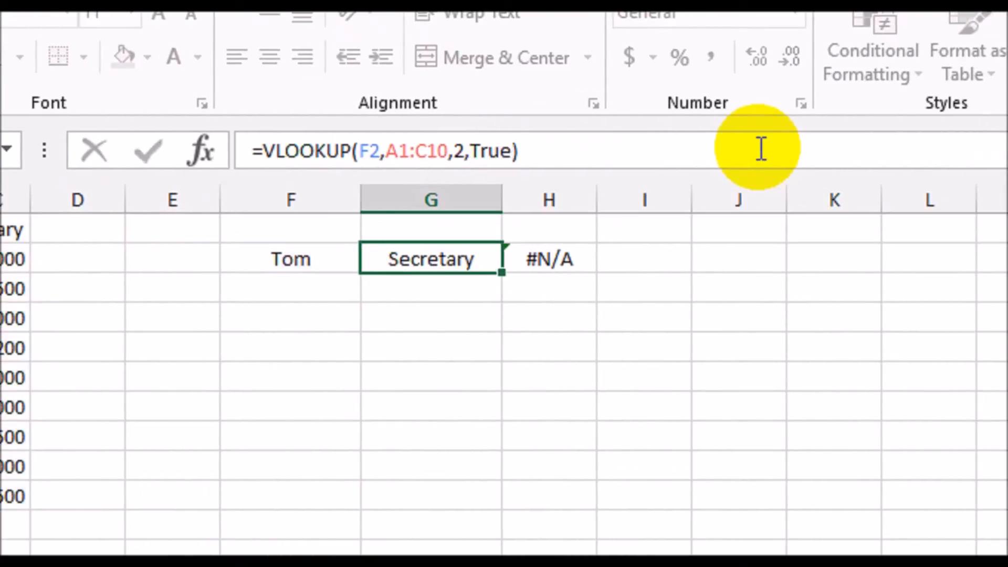
Step: Change the range_lookup argument of the salary VLOOKUP in H2 to True
key(Up)
key(Right)
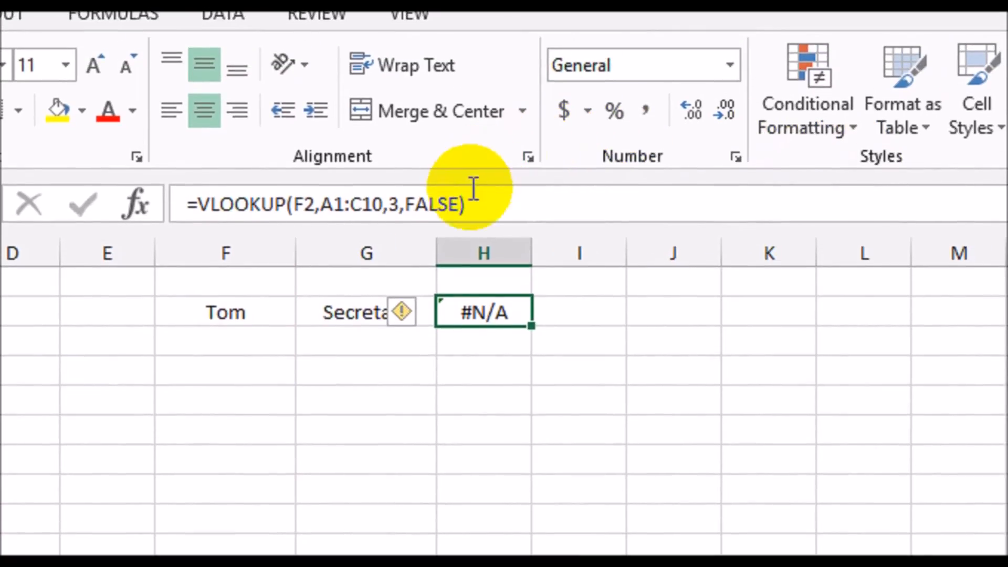
click(525, 151)
key(BackSpace)
key(BackSpace)
key(BackSpace)
key(BackSpace)
key(BackSpace)
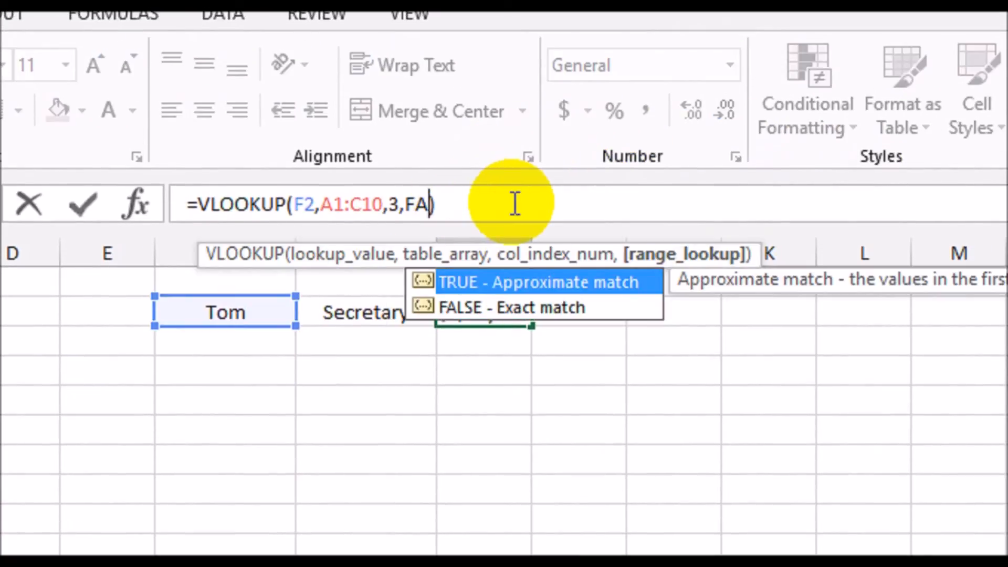
text(True)
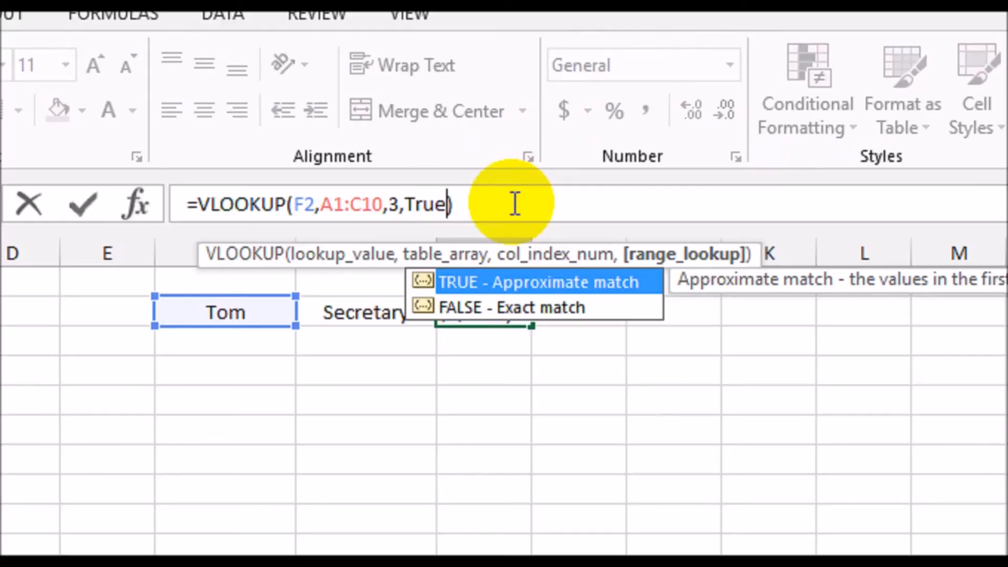
key(Return)
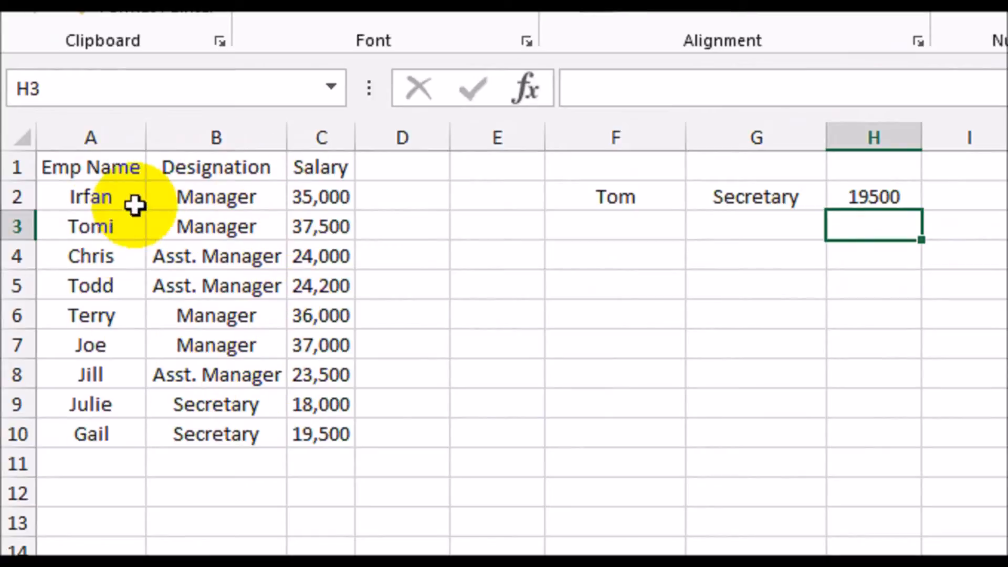
Step: Sort columns A to C by Emp Name on values from A to Z, treating the first row as headers
drag(92, 137, 304, 138)
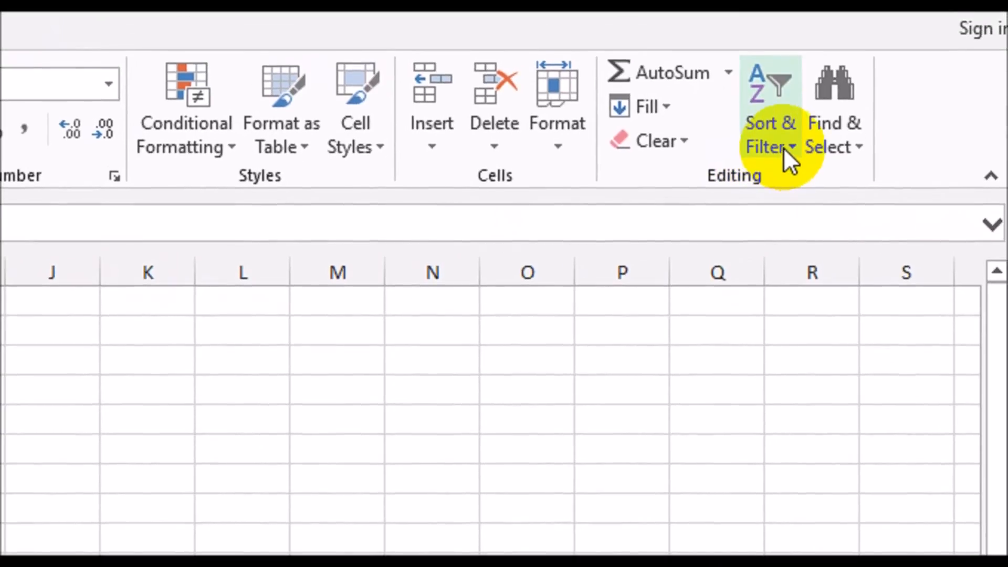
click(786, 148)
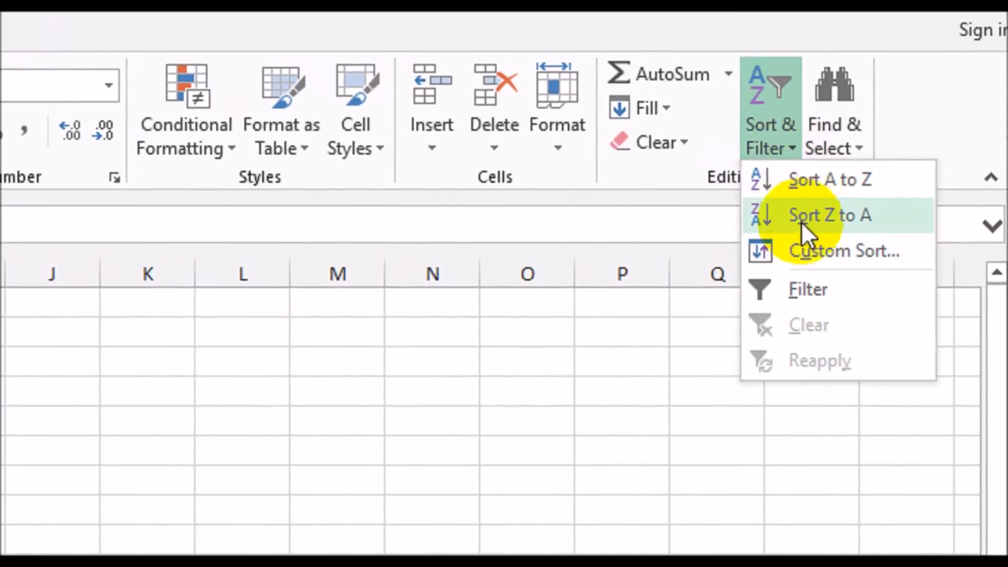
click(801, 250)
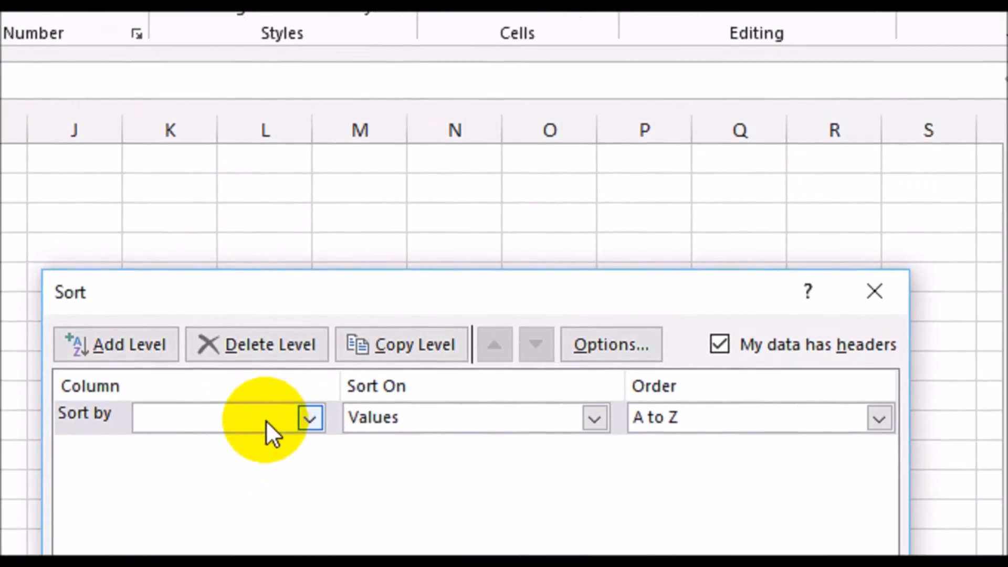
click(313, 435)
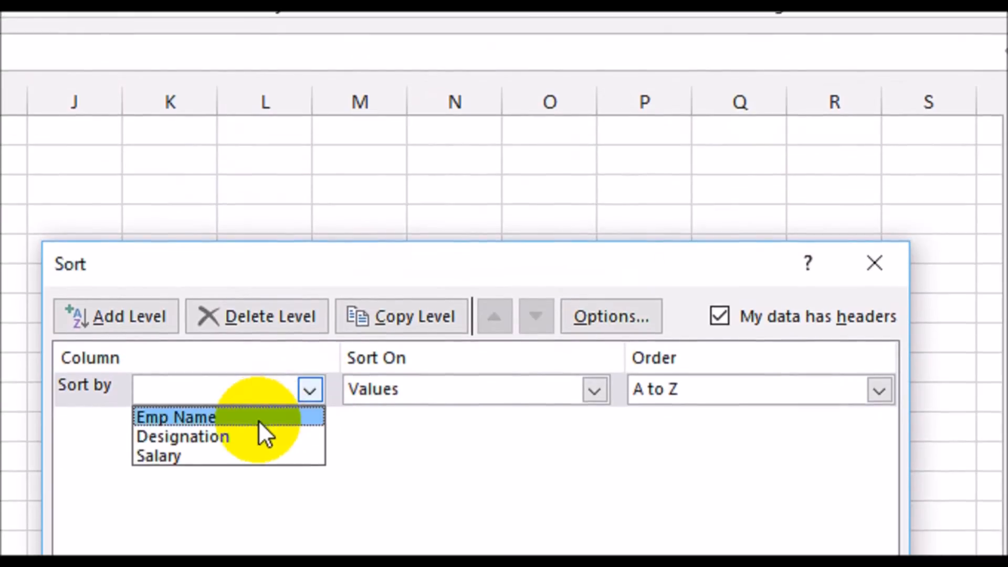
click(259, 446)
click(686, 419)
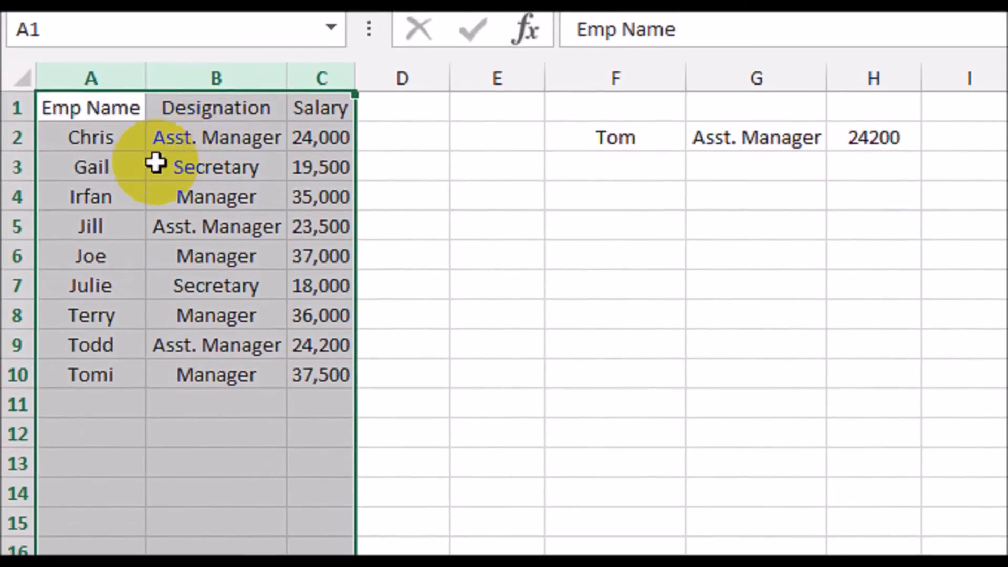
click(121, 188)
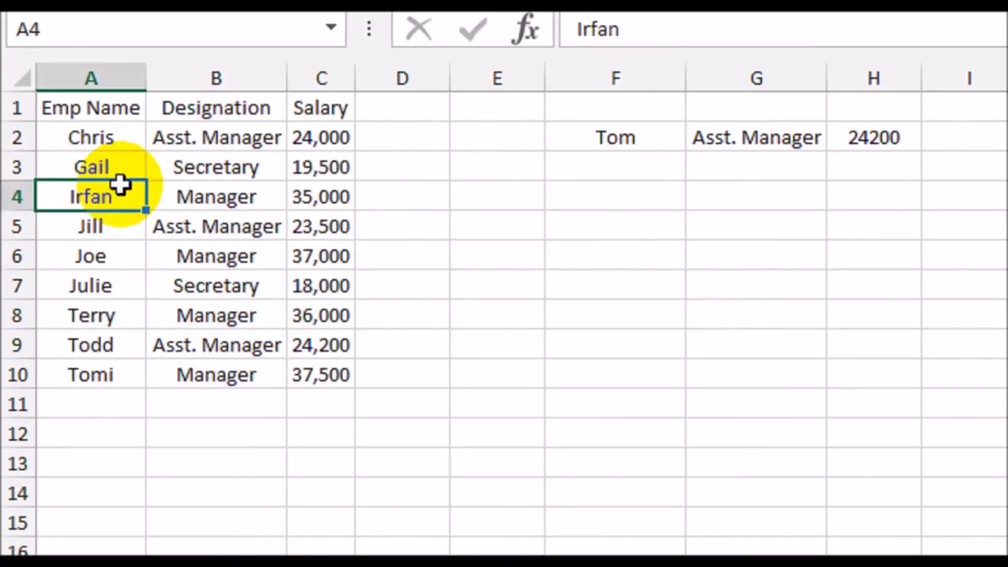
click(598, 149)
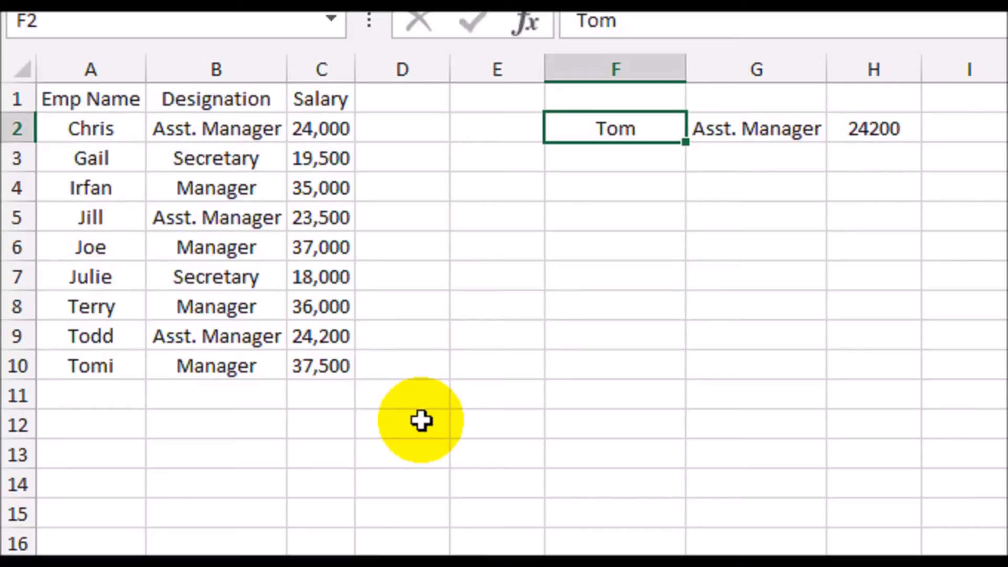
click(101, 330)
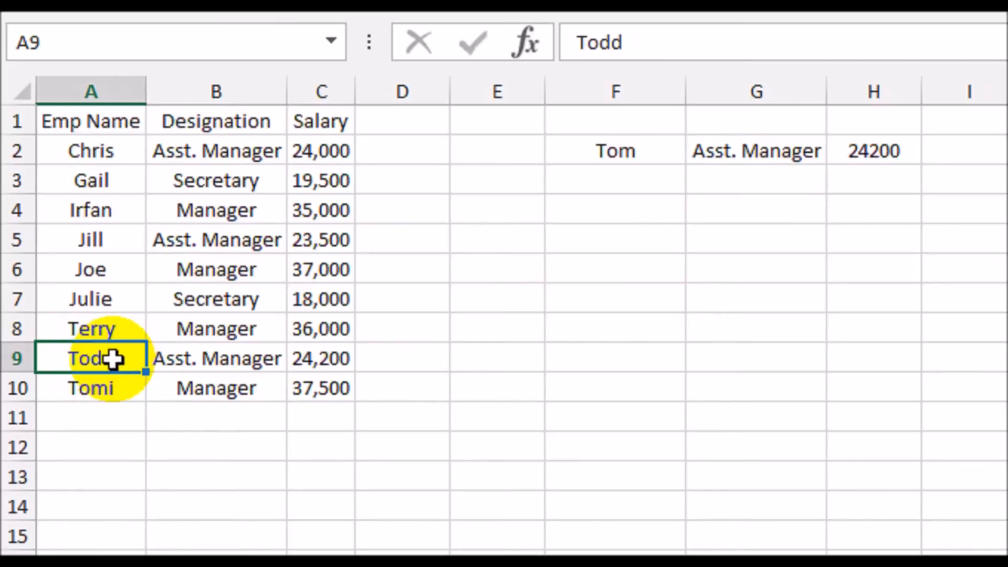
Step: Try to switch the range_lookup argument of the designation VLOOKUP in G2 back to False
click(734, 153)
click(769, 148)
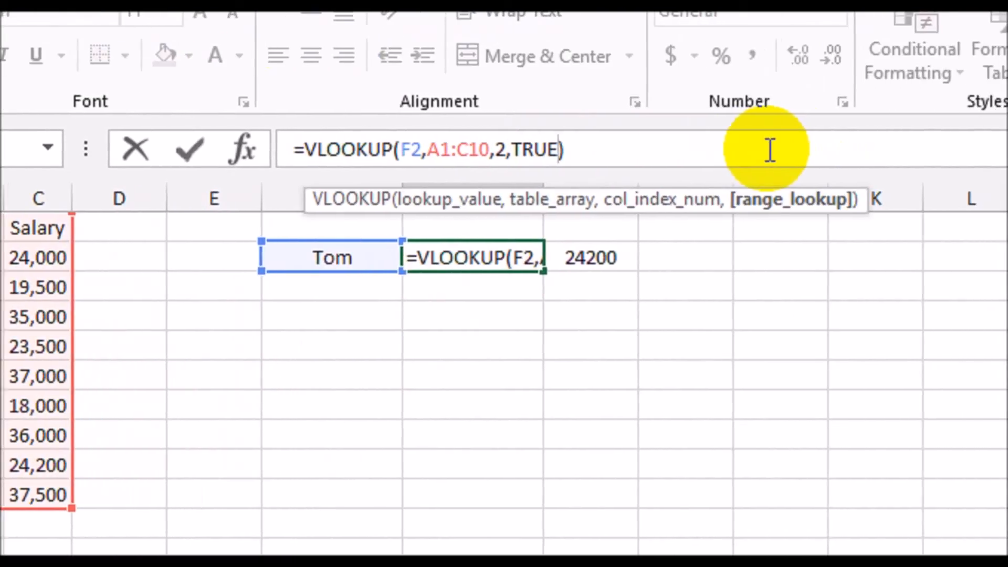
key(BackSpace)
key(BackSpace)
key(BackSpace)
key(BackSpace)
text(False)
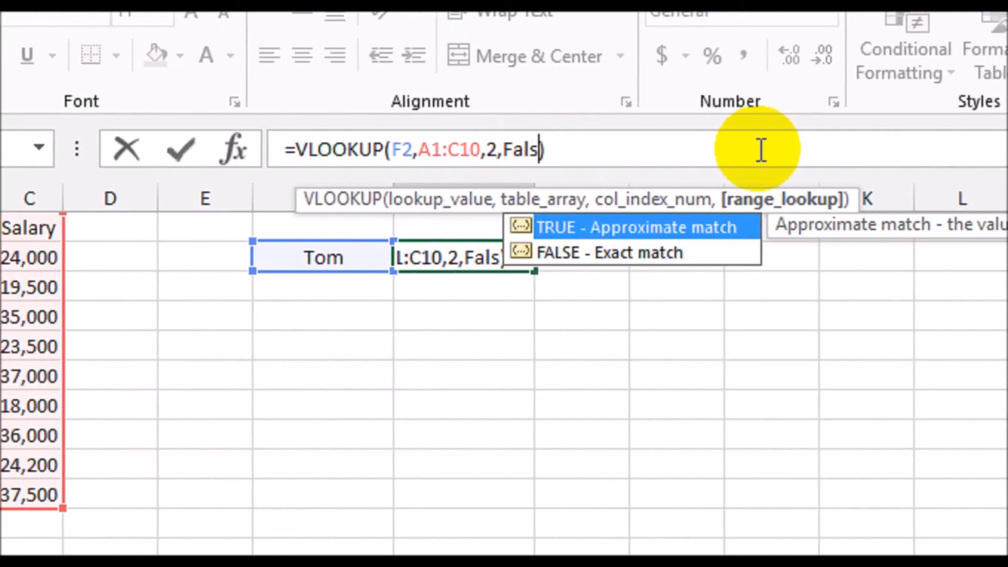
key(Tab)
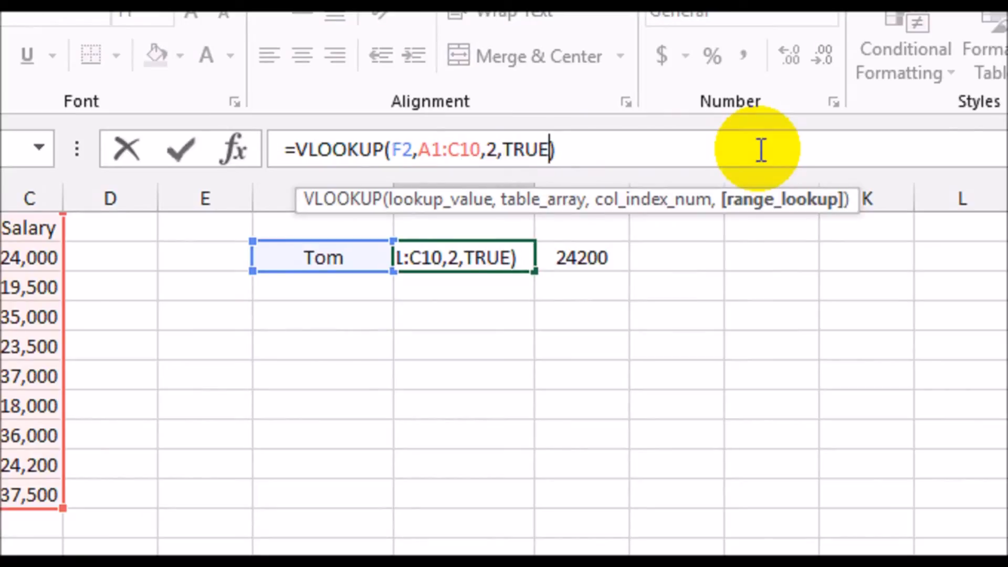
key(Escape)
key(Tab)
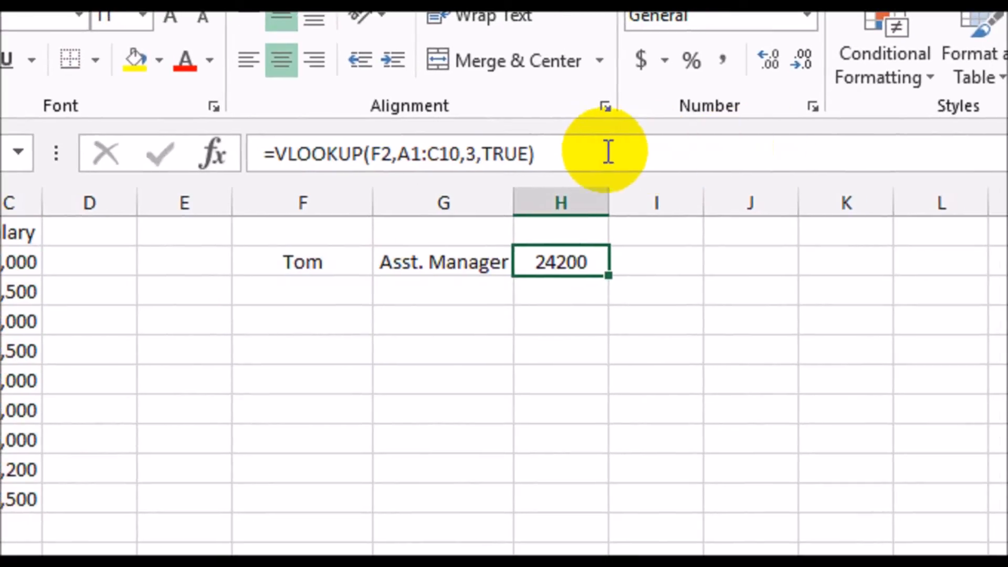
Step: Set the range_lookup argument of the VLOOKUP formula in H2 to False for an exact match
click(532, 153)
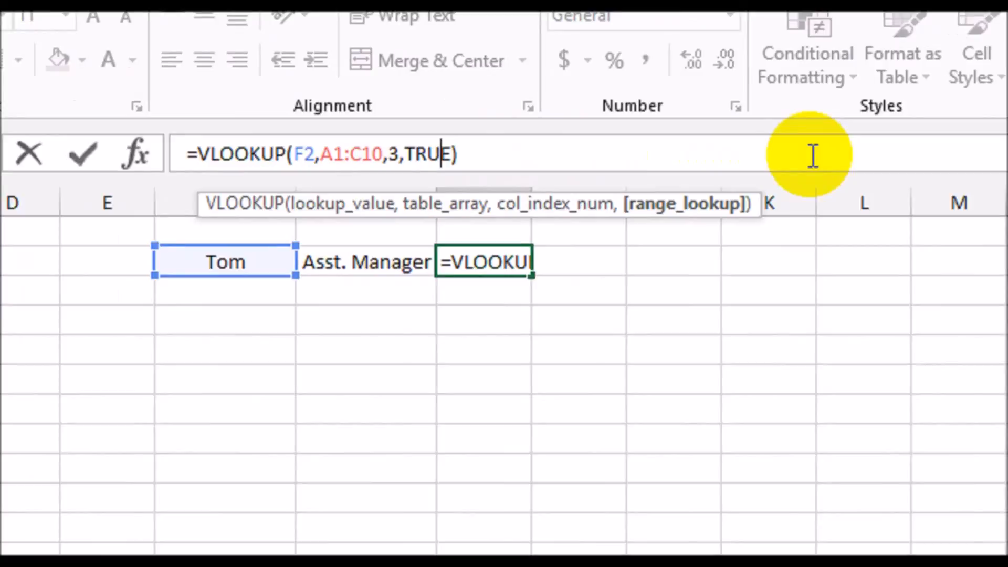
key(BackSpace)
key(BackSpace)
key(BackSpace)
key(BackSpace)
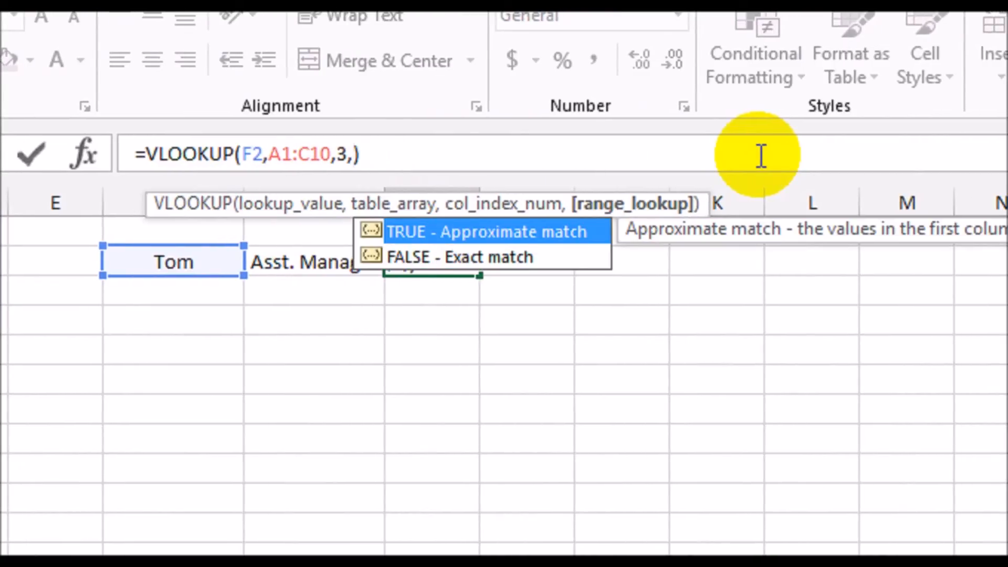
text(False)
key(Return)
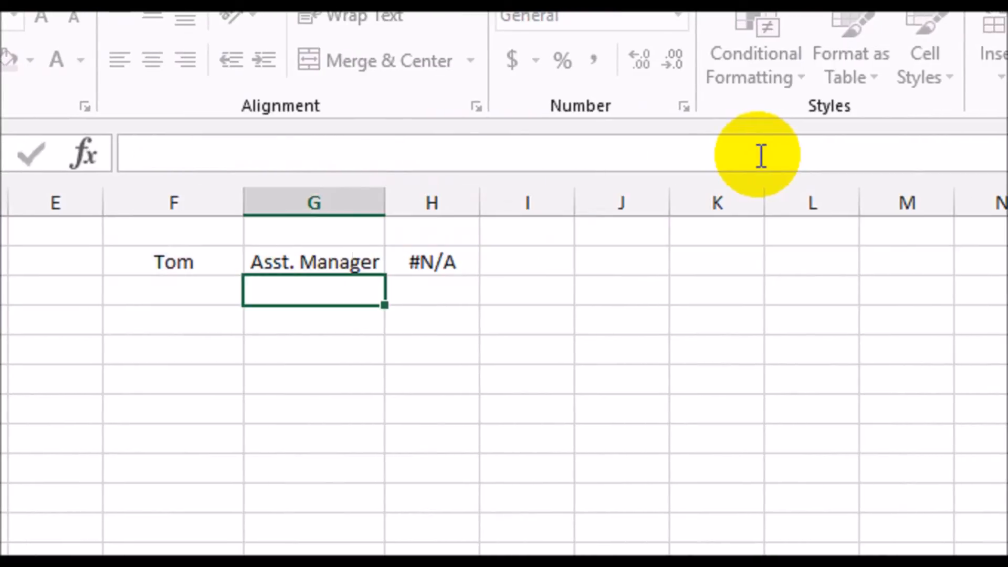
Step: Change the range_lookup argument of the designation VLOOKUP in G2 to False for an exact match
click(423, 263)
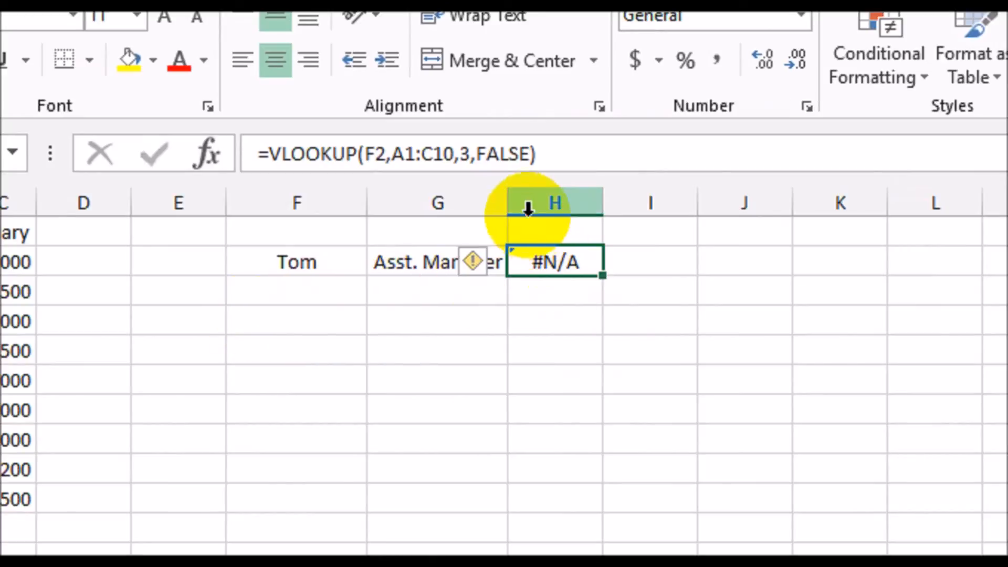
click(552, 156)
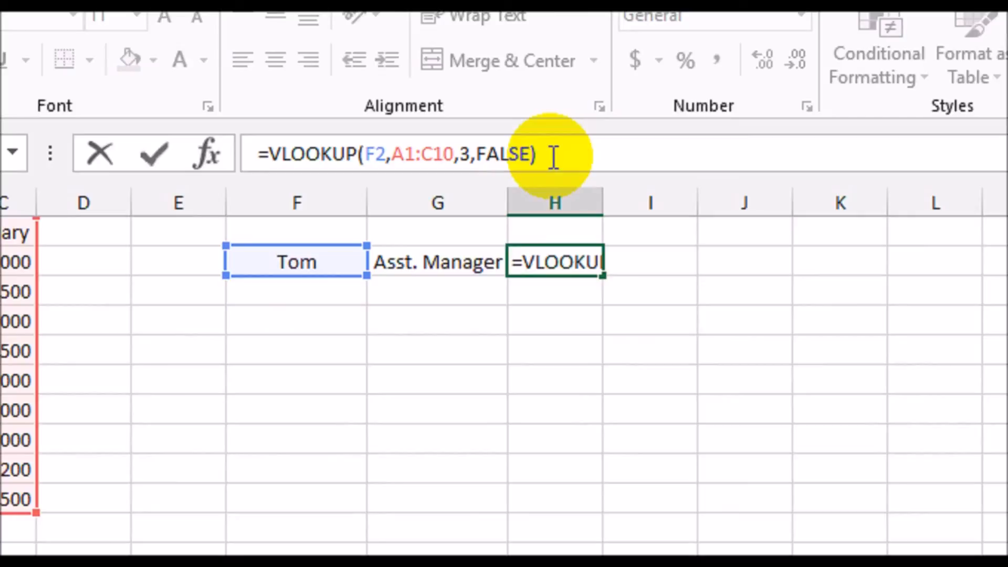
click(461, 263)
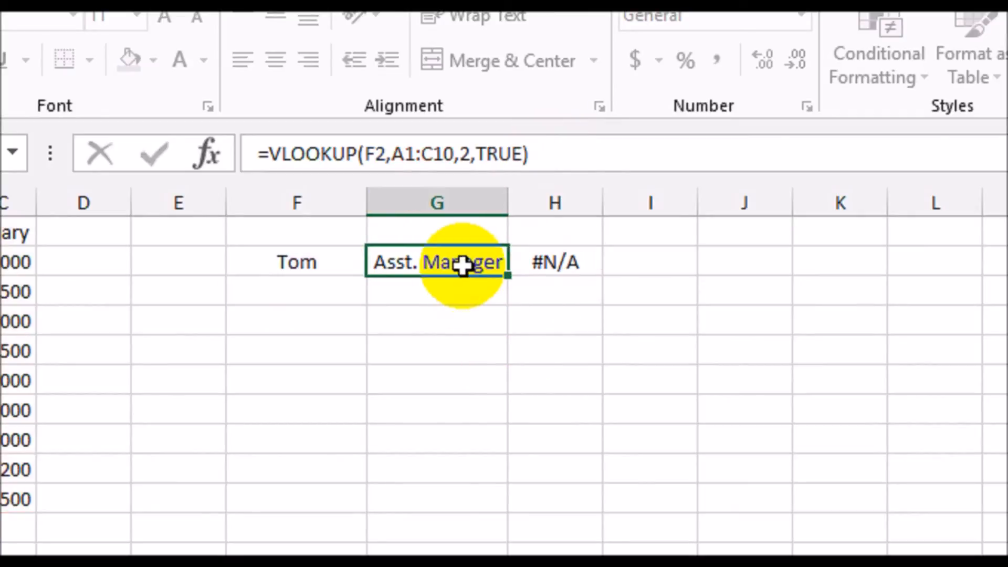
click(521, 153)
key(BackSpace)
key(BackSpace)
key(BackSpace)
key(BackSpace)
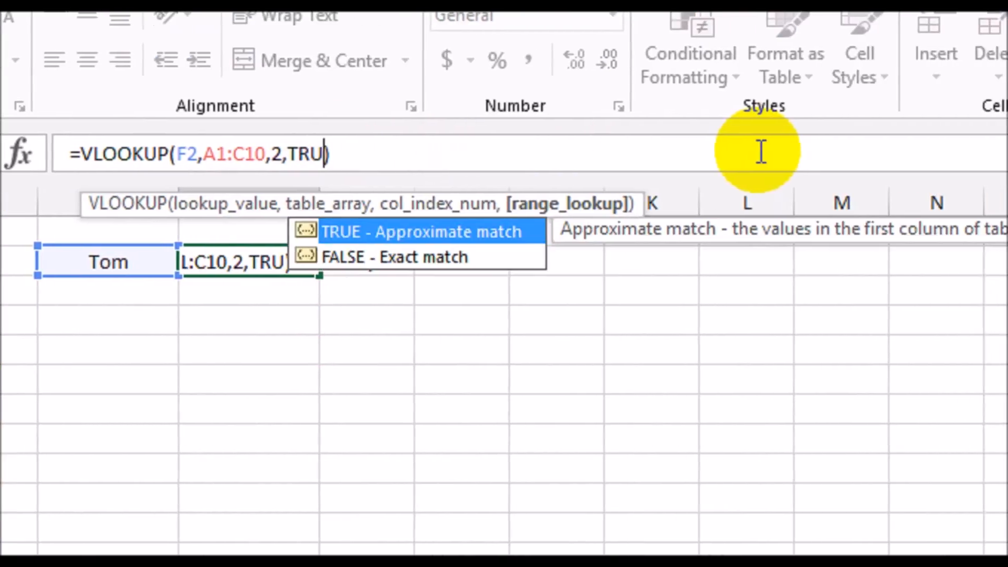
text(False)
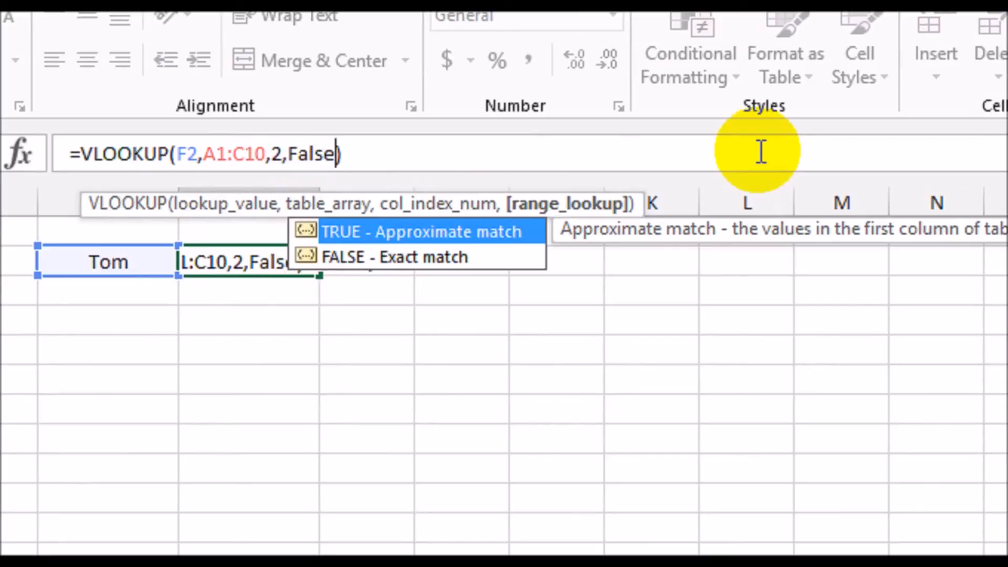
key(Return)
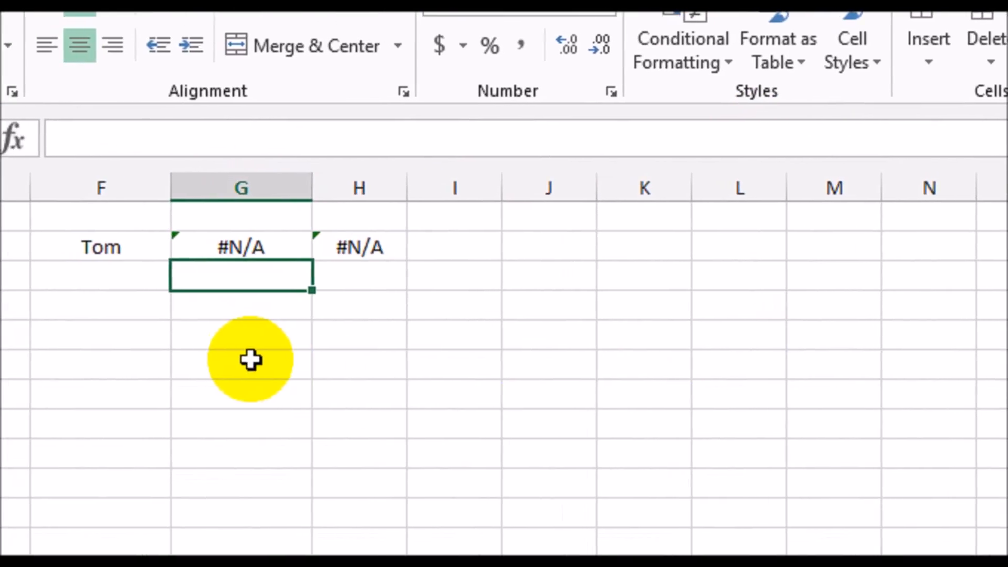
Step: Remove the trailing letter "i" from the employee name in A10 so it matches the lookup name in F2
click(285, 249)
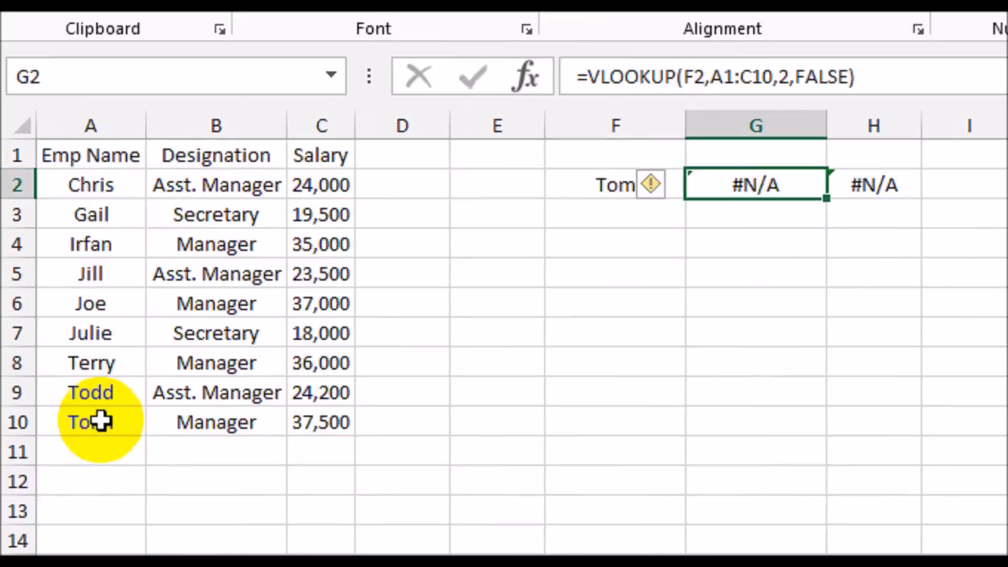
click(101, 421)
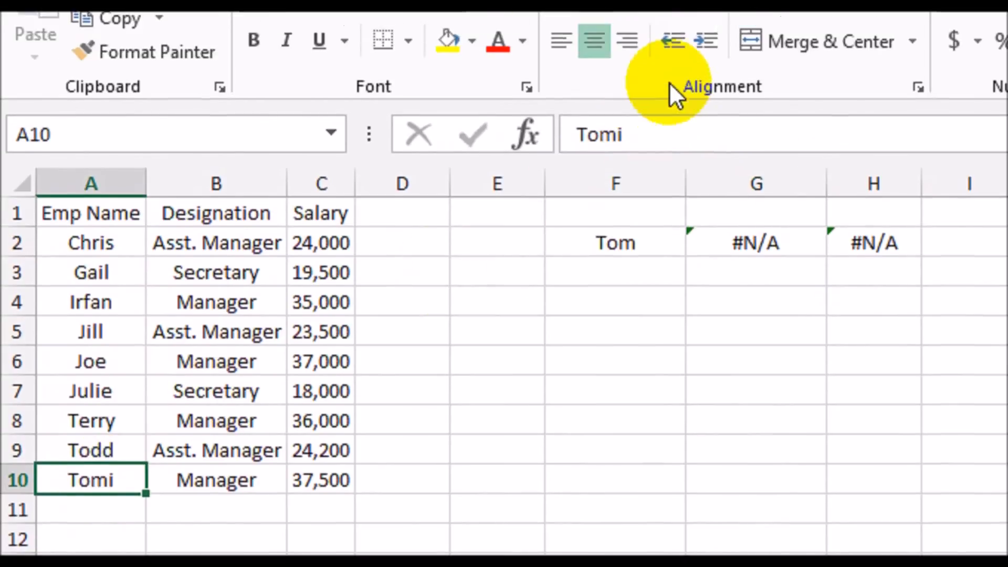
click(657, 84)
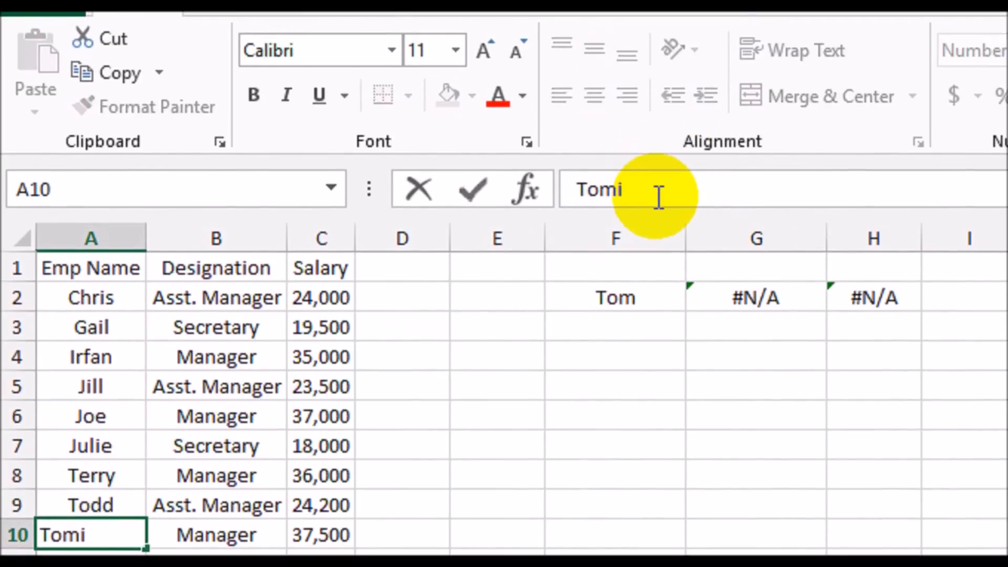
key(BackSpace)
key(Return)
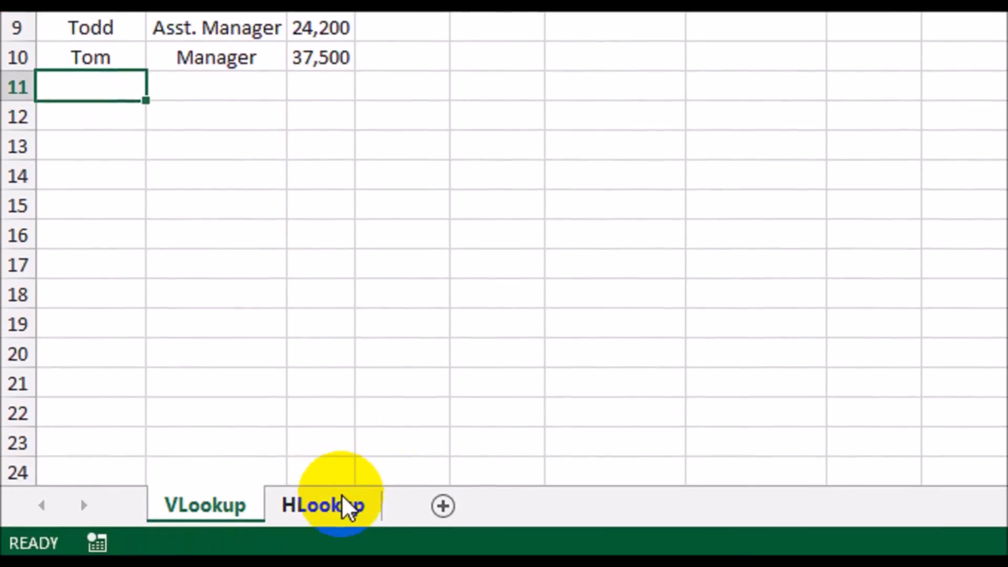
Step: Open the HLookup sheet and examine how employee names, designations and salaries are laid out across rows 1 to 3
click(342, 504)
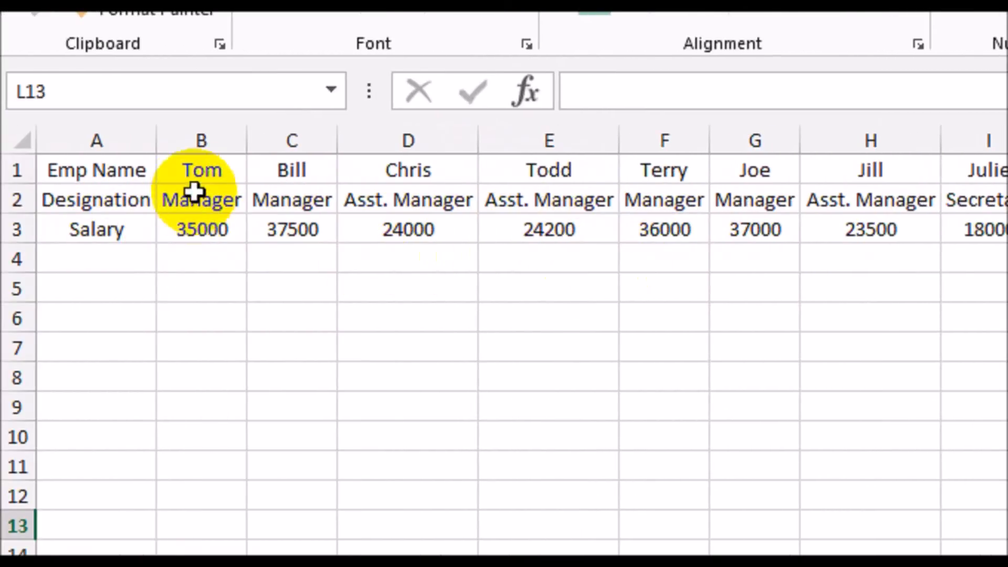
click(200, 168)
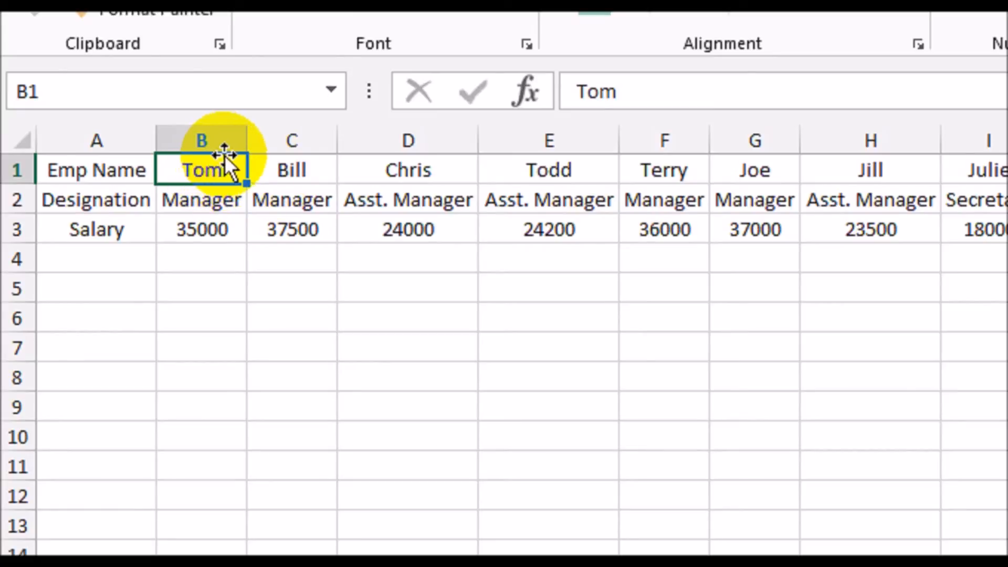
click(288, 159)
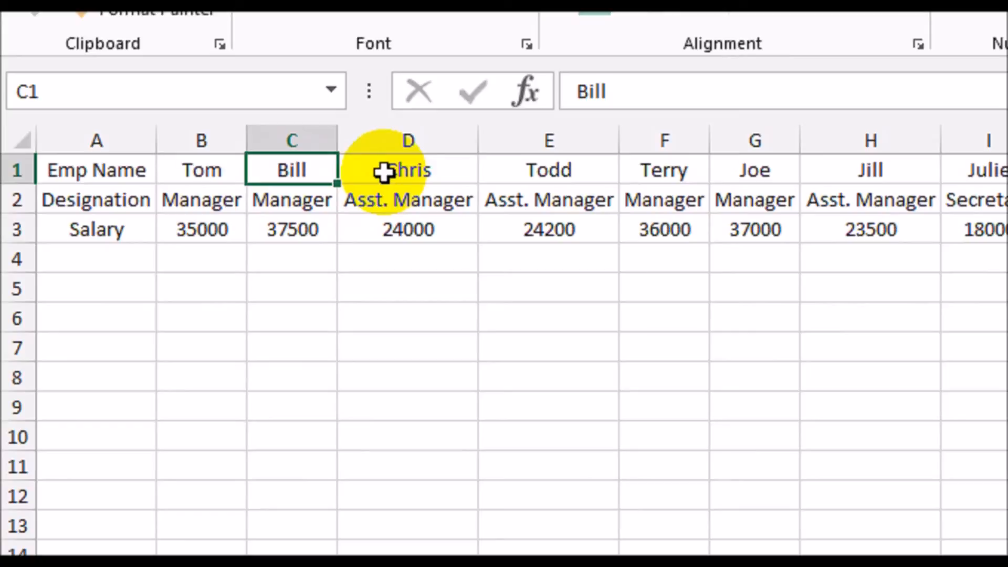
click(209, 159)
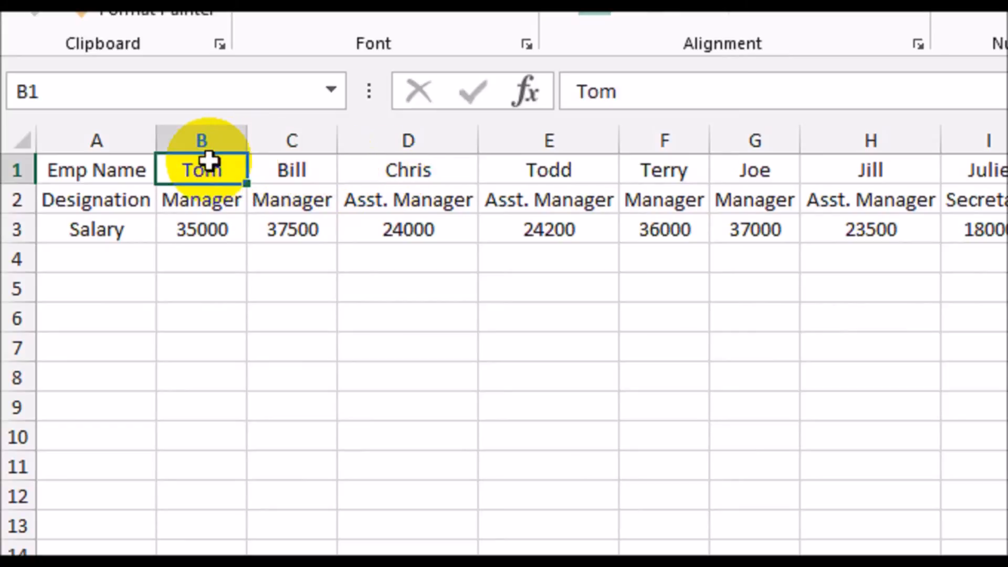
click(290, 165)
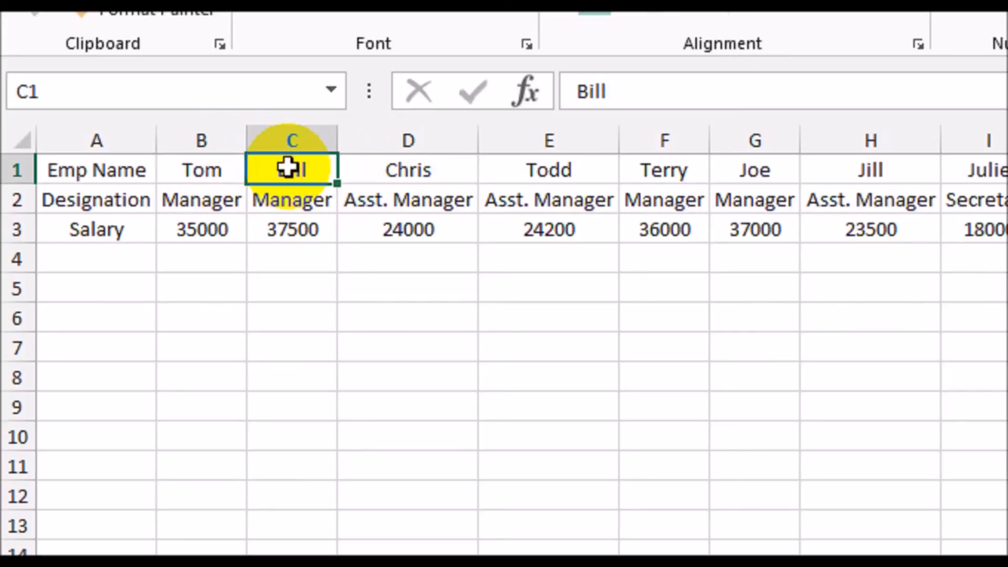
click(453, 172)
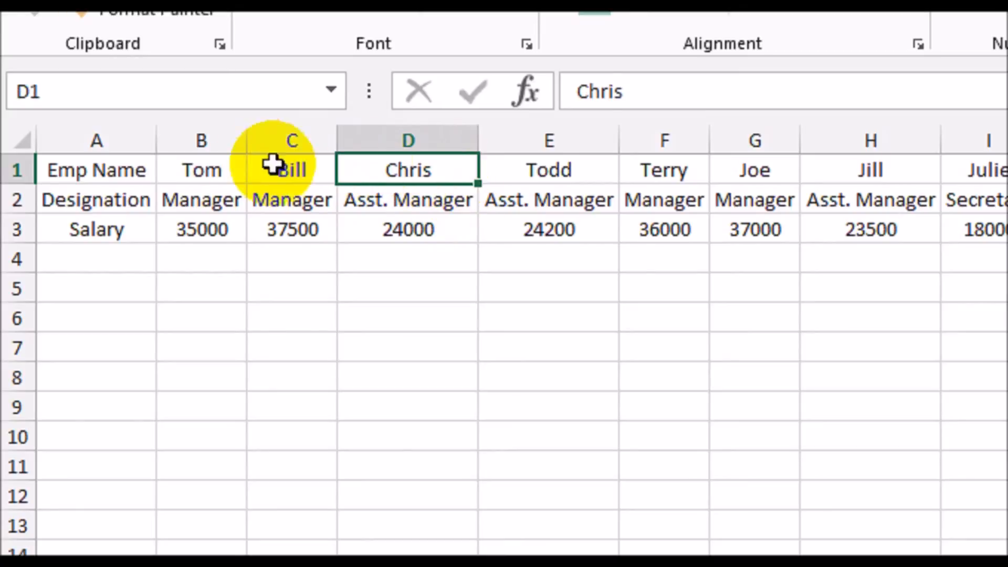
click(229, 167)
click(227, 200)
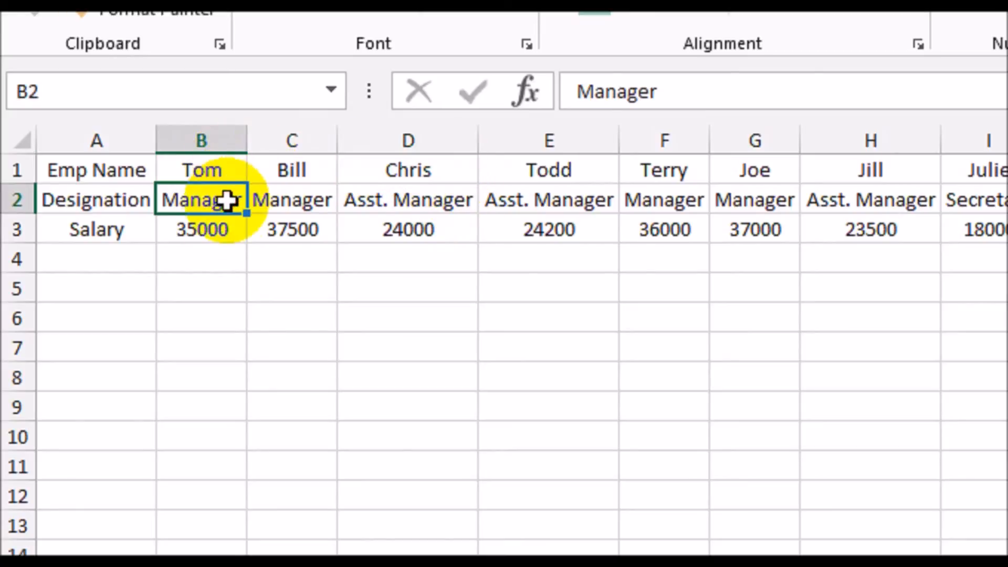
click(220, 232)
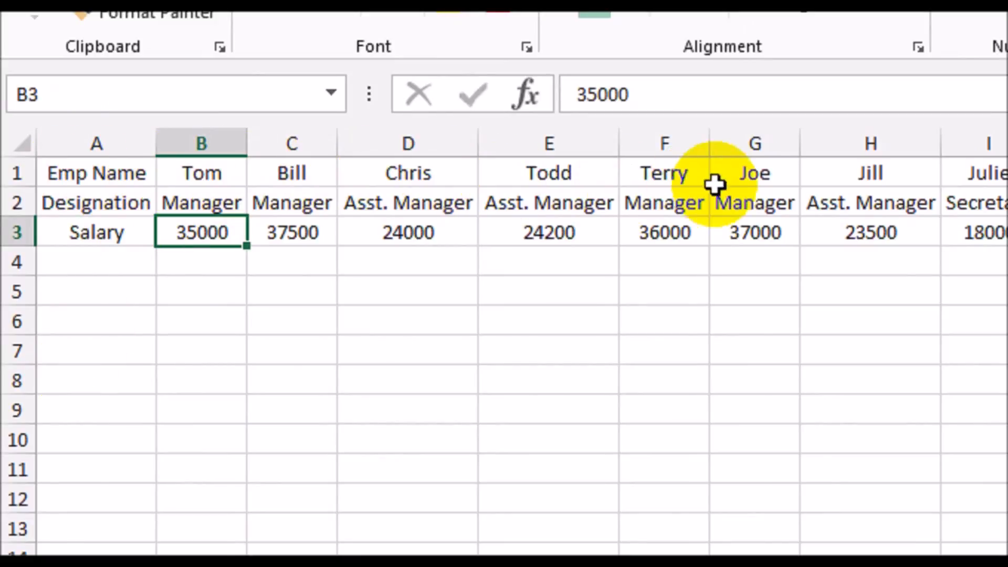
Step: Enter the formula =HLOOKUP(A6,A1:J3,2,false) in B6 to return the designation for the name in A6
click(207, 322)
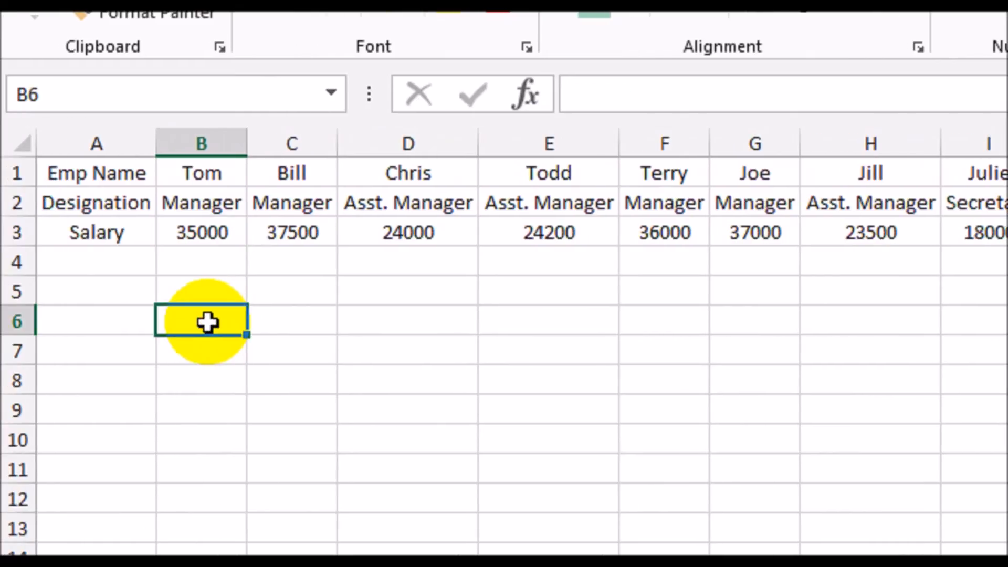
text(=hl)
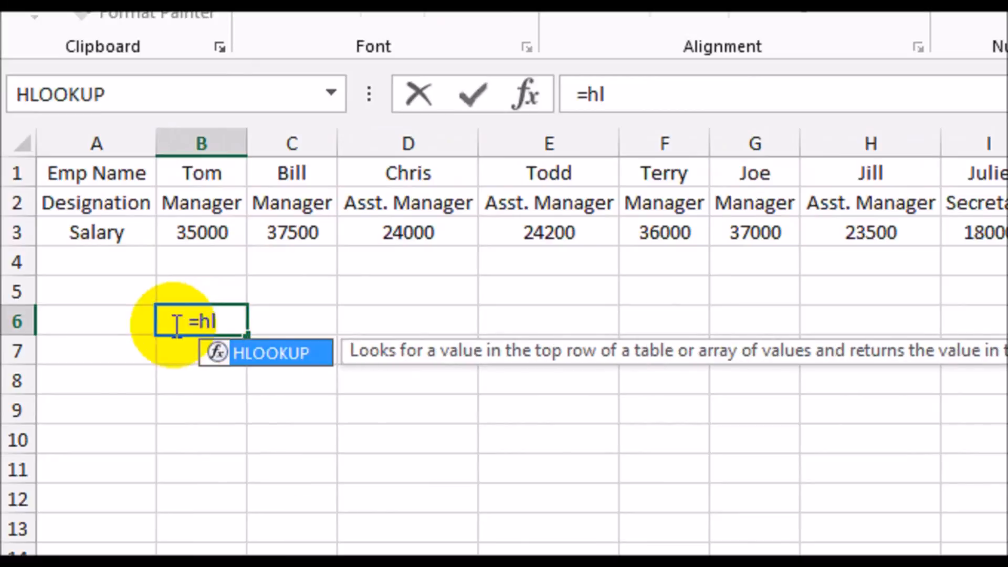
double_click(292, 355)
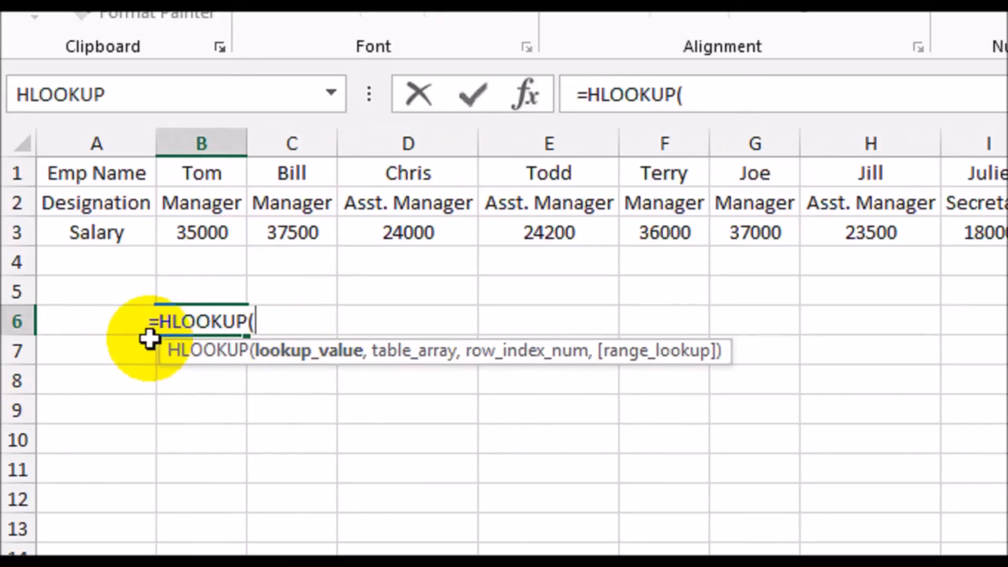
click(55, 320)
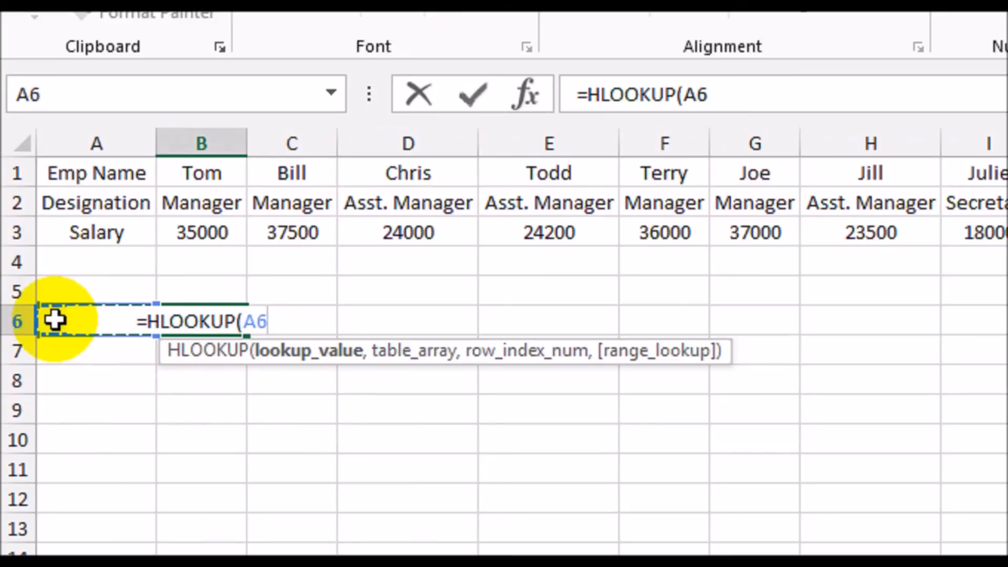
text(,)
drag(116, 172, 1007, 231)
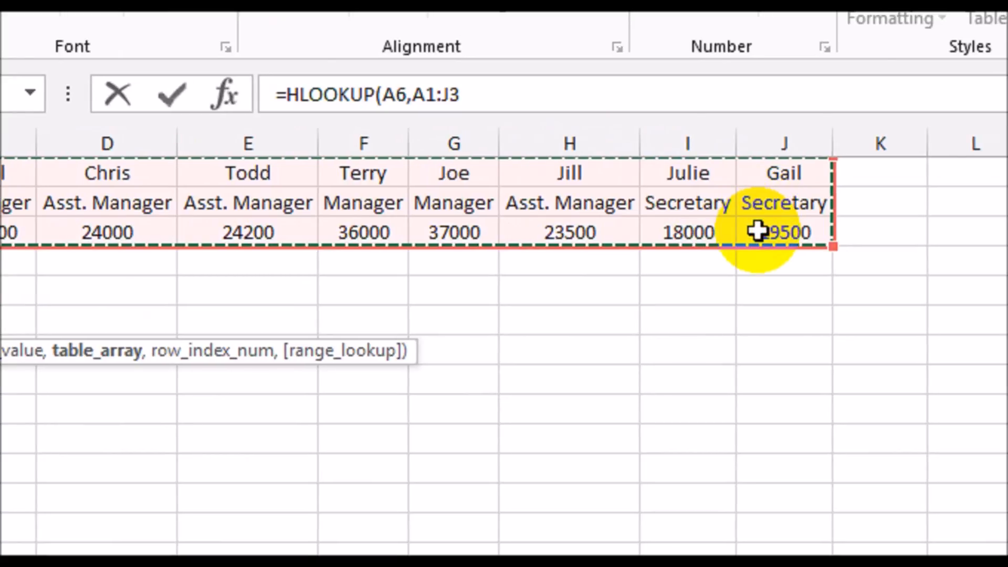
text(,)
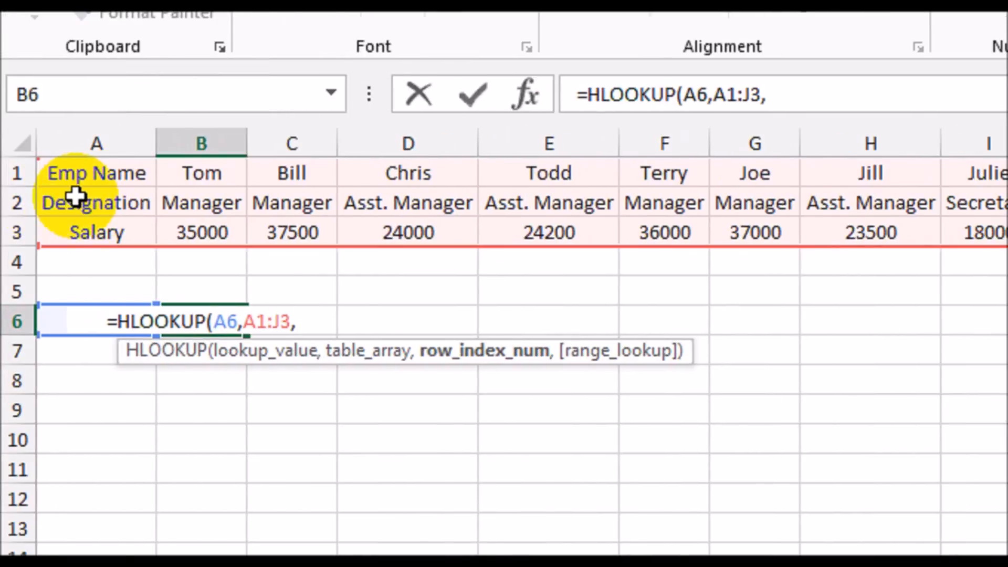
text(2,false)
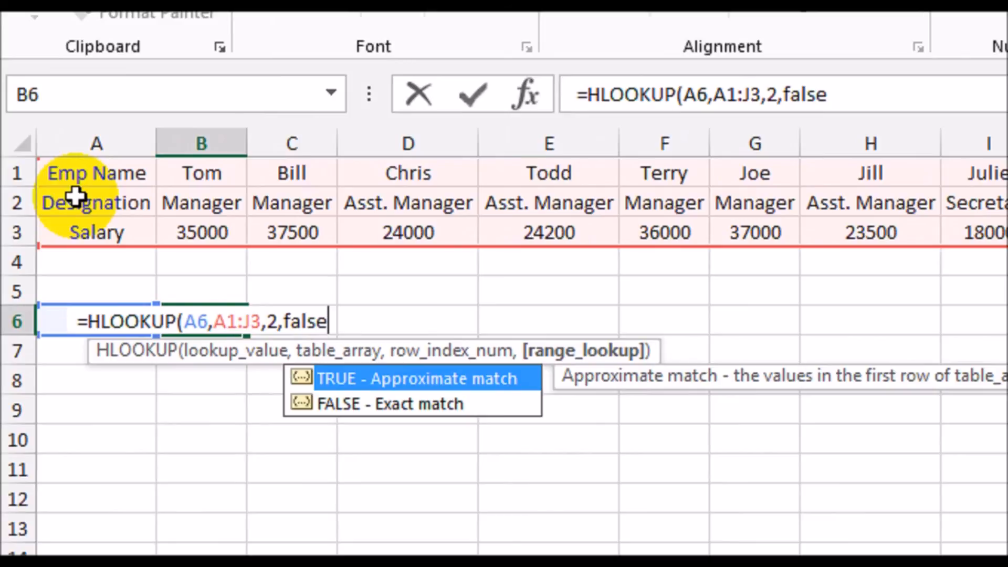
text())
key(Return)
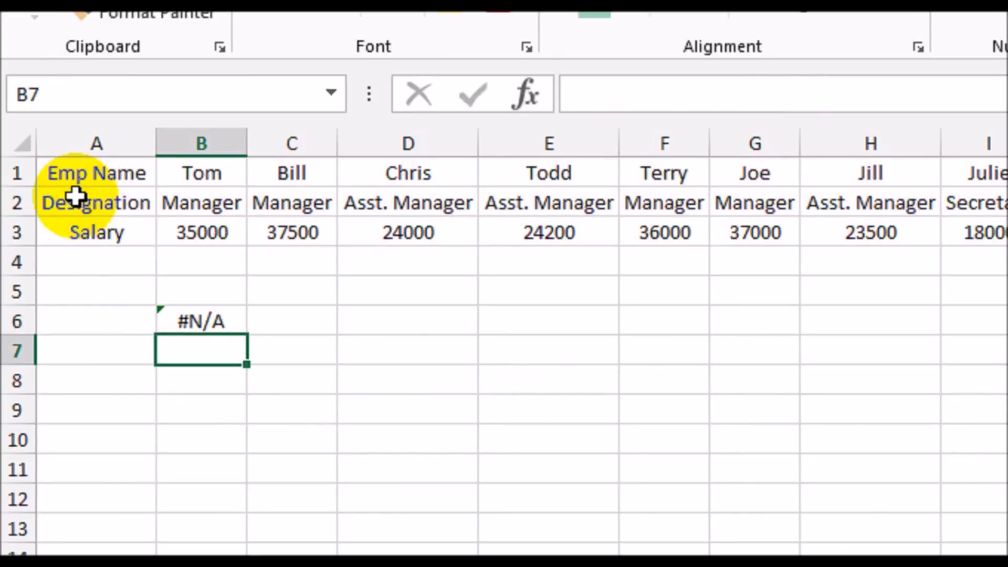
Step: Enter the employee name from B1 in A6 as the lookup value for the HLOOKUP
key(Up)
key(Left)
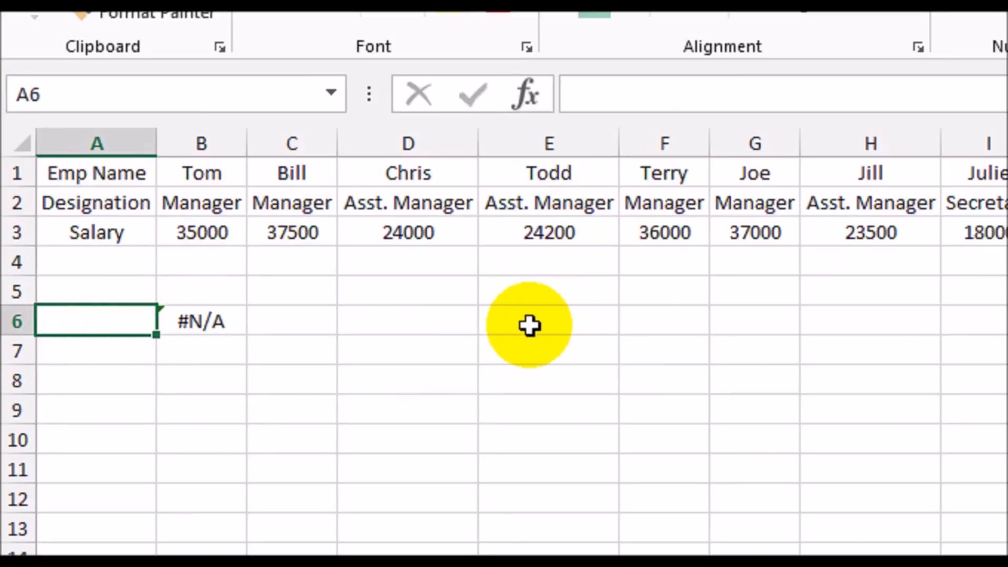
text(Tom)
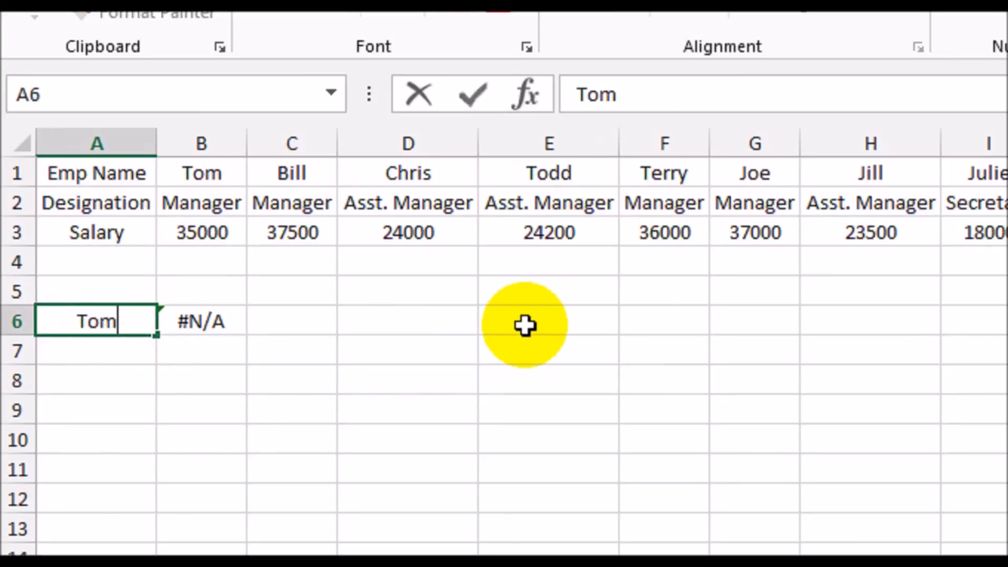
key(Return)
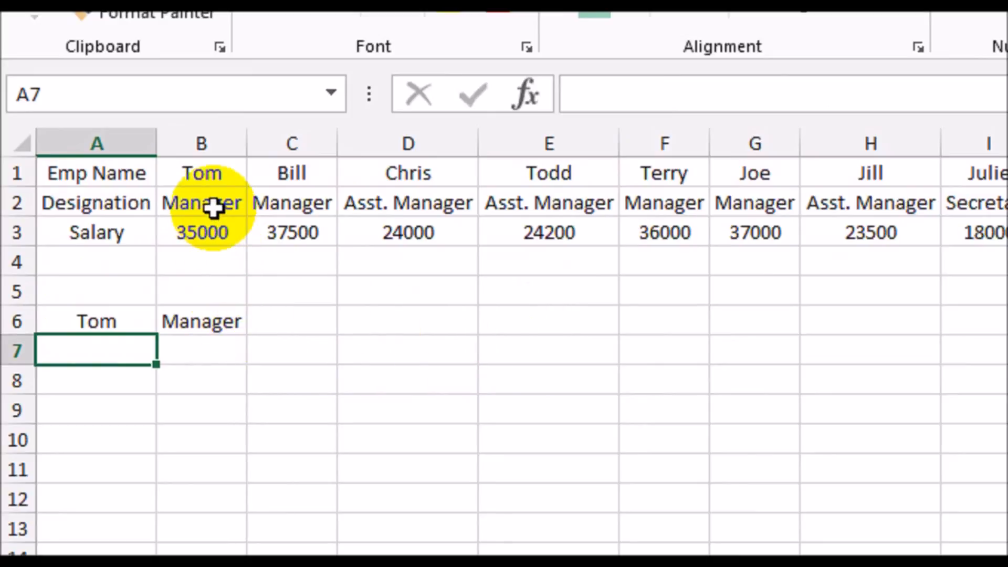
Step: Replace the lookup name in A6 with the employee name from D1 and auto-fit the width of column B
click(108, 325)
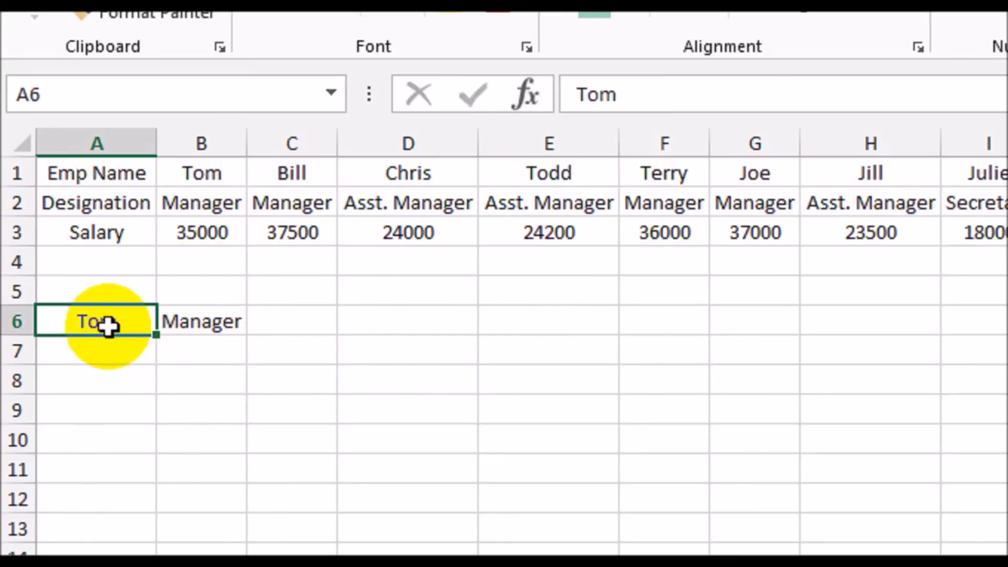
text(Chris)
key(Return)
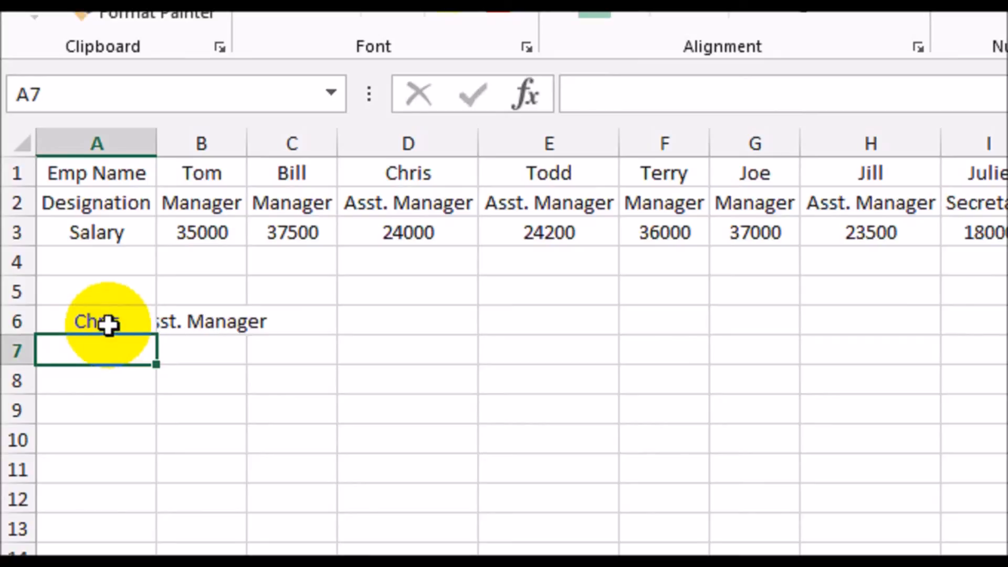
double_click(248, 145)
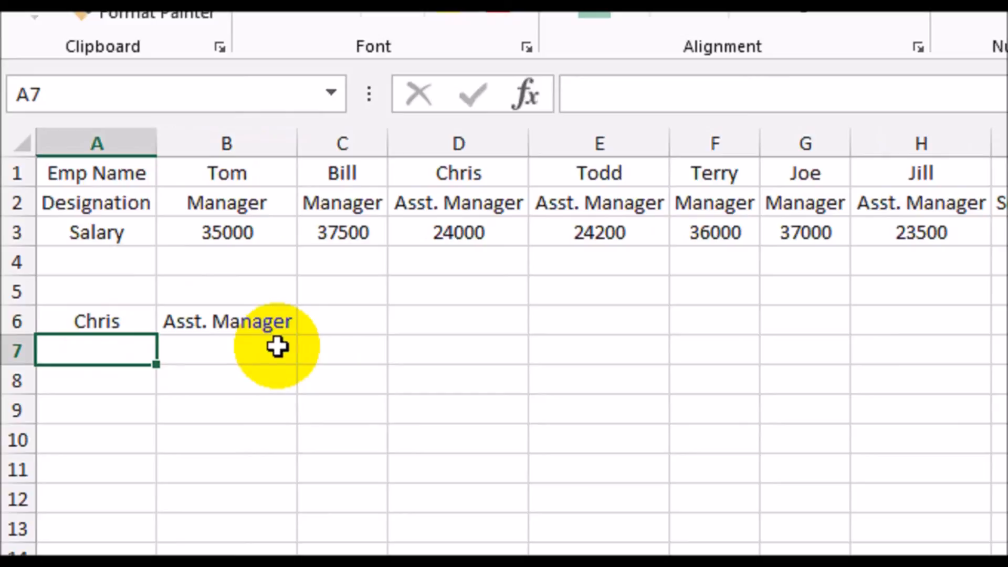
Step: Enter the formula =HLOOKUP(A6,A1:J3,3,false) in C6 to return the salary for the name in A6
click(315, 320)
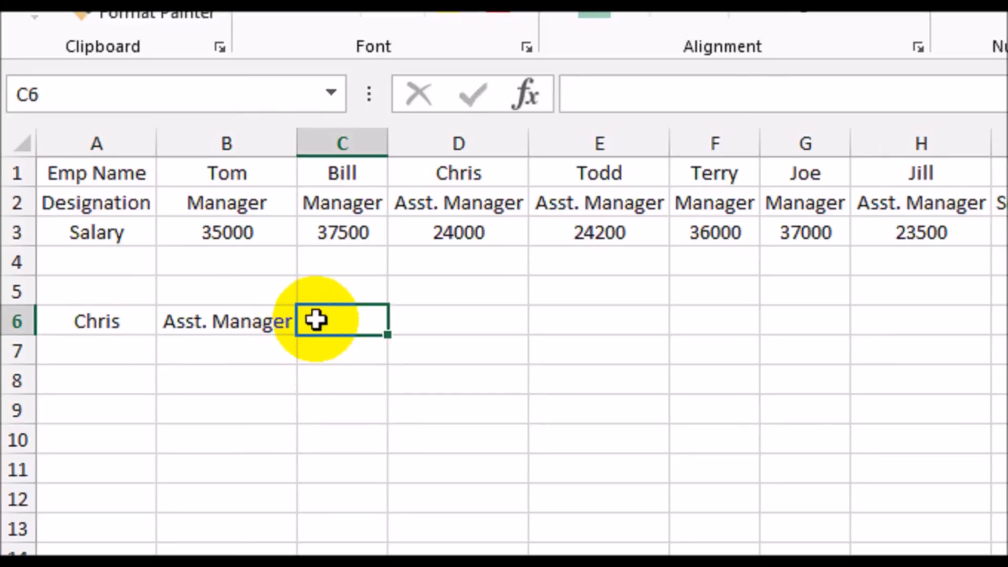
text(=)
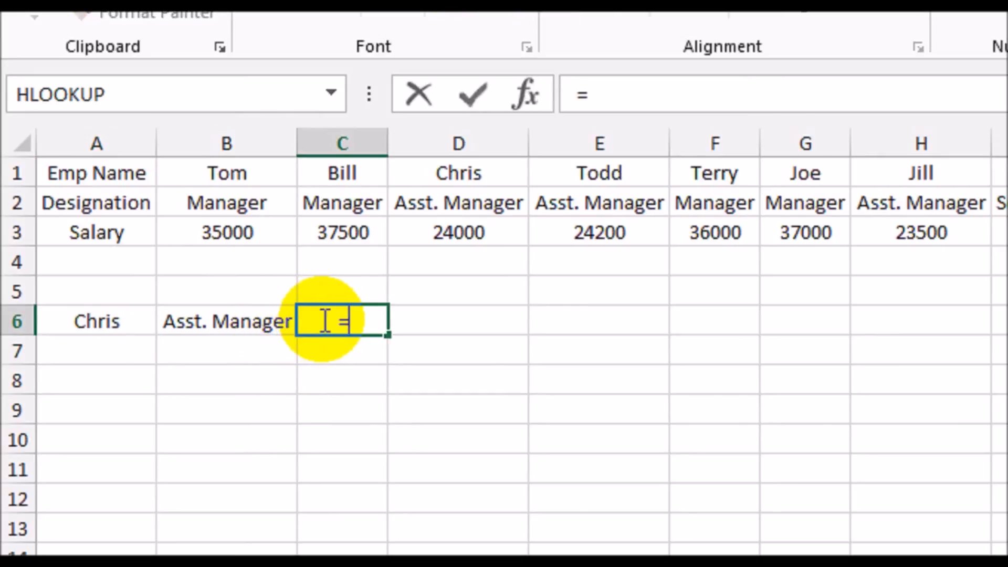
text(hl)
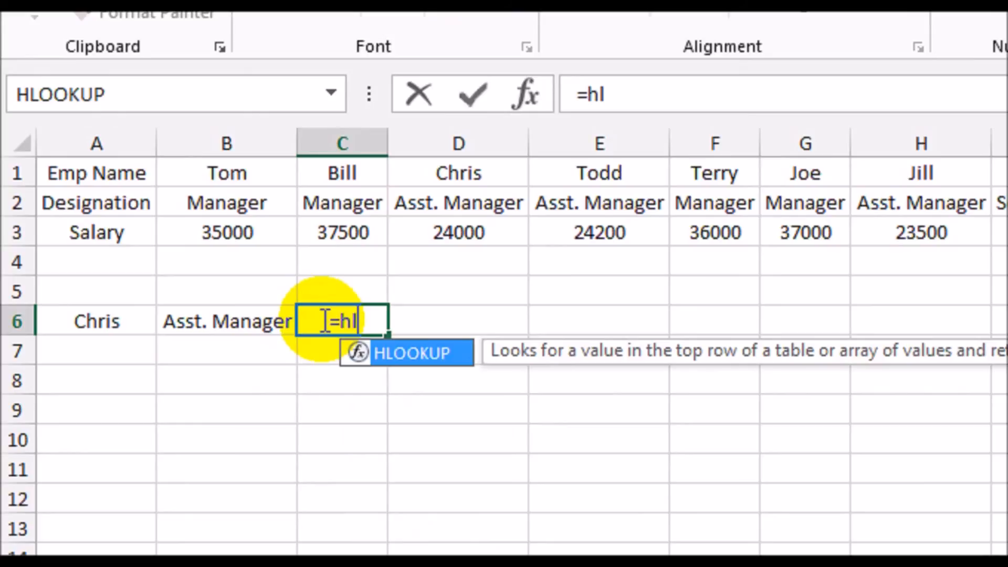
double_click(402, 348)
click(90, 318)
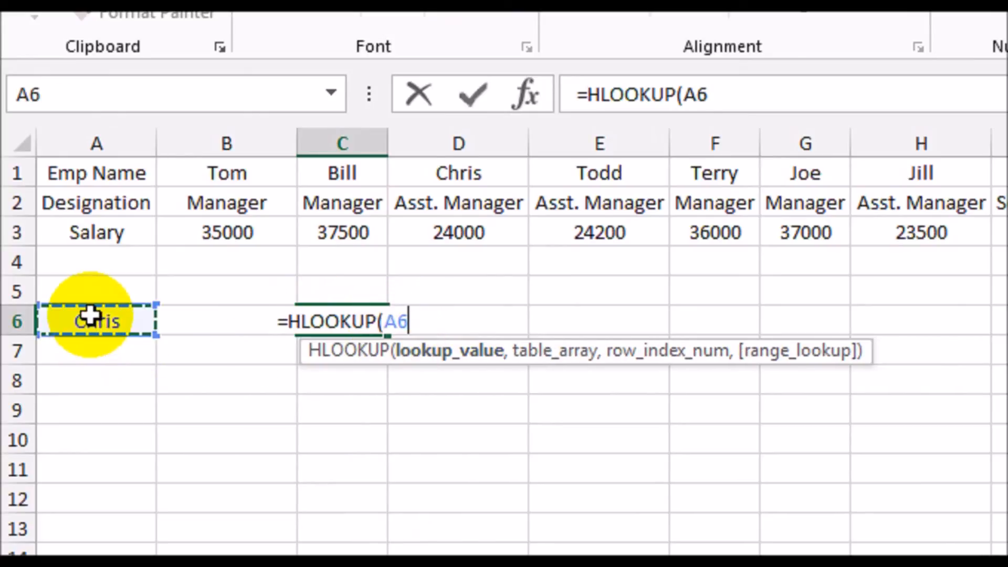
text(,)
drag(83, 173, 760, 227)
text(,3,)
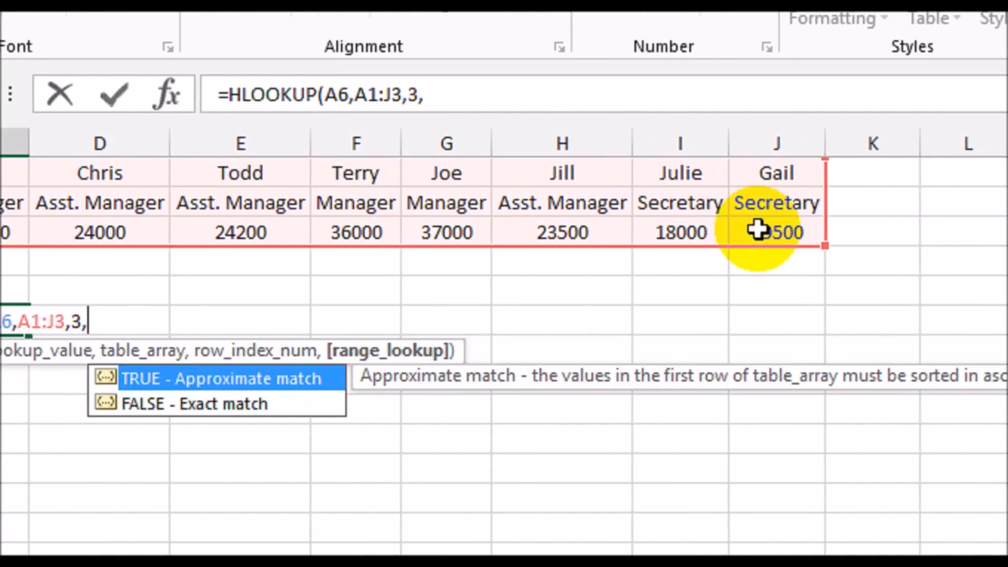
text(false))
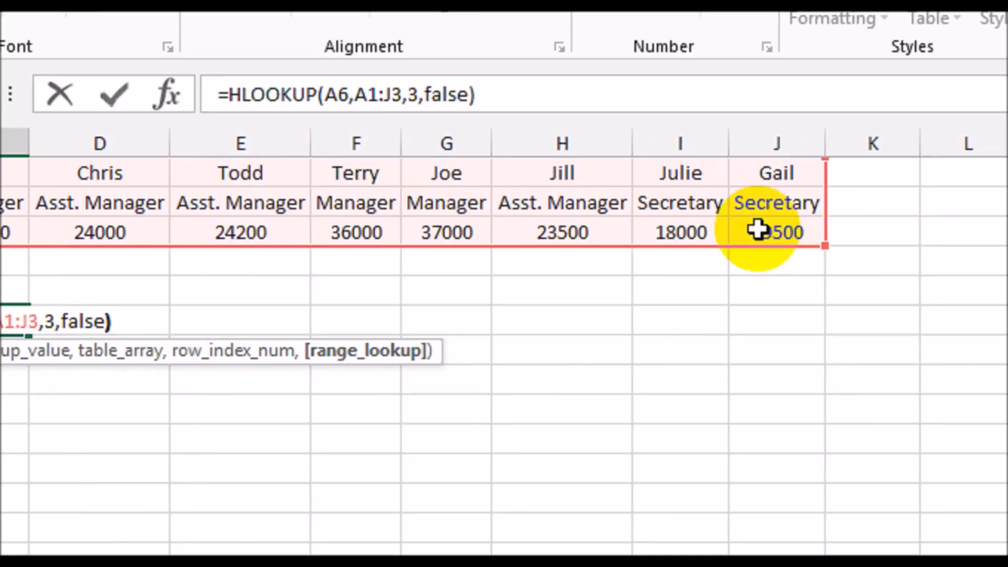
key(Return)
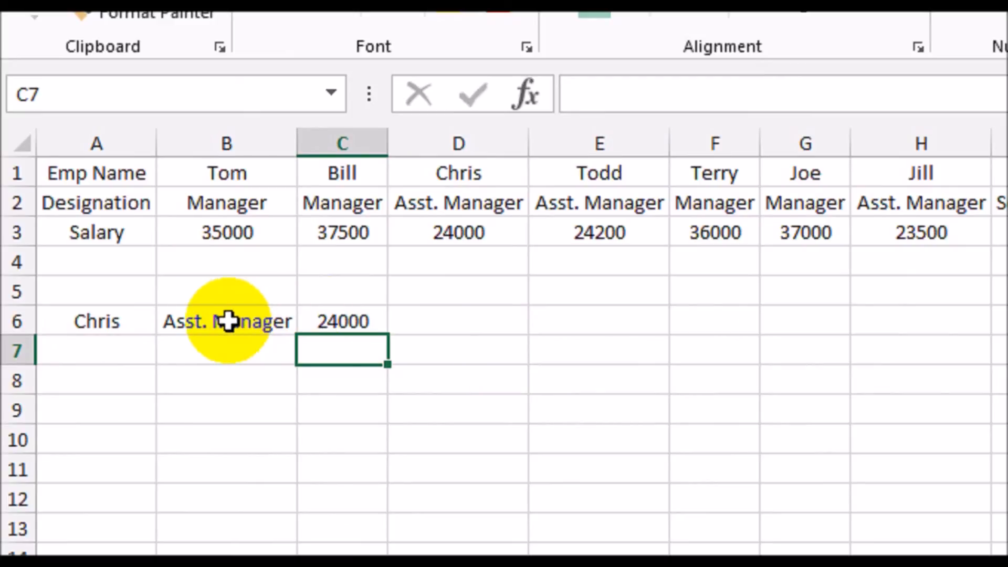
Step: Change the lookup name in A6 back to the employee name from B1 and compare the salary in C6 with the table
click(135, 320)
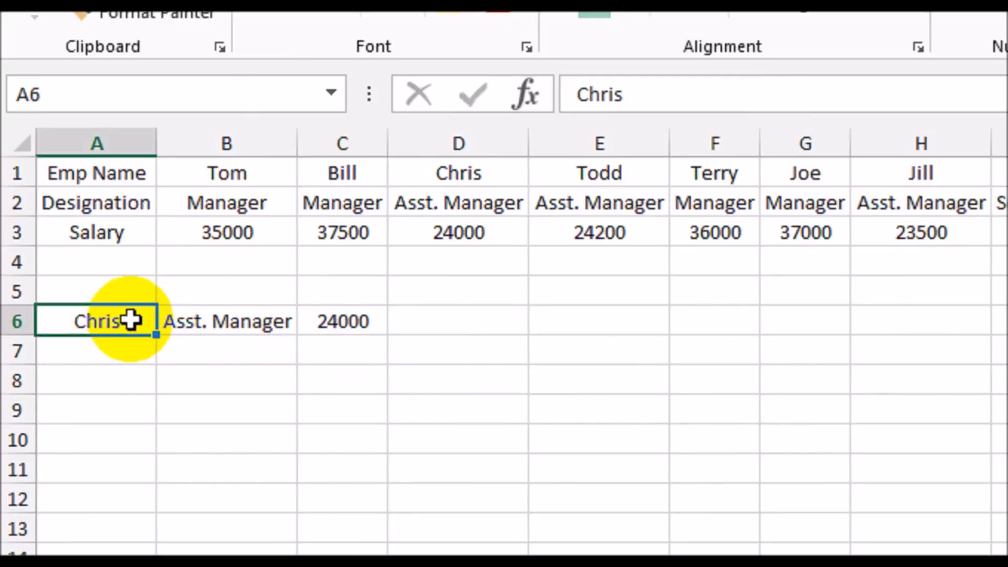
text(Tom)
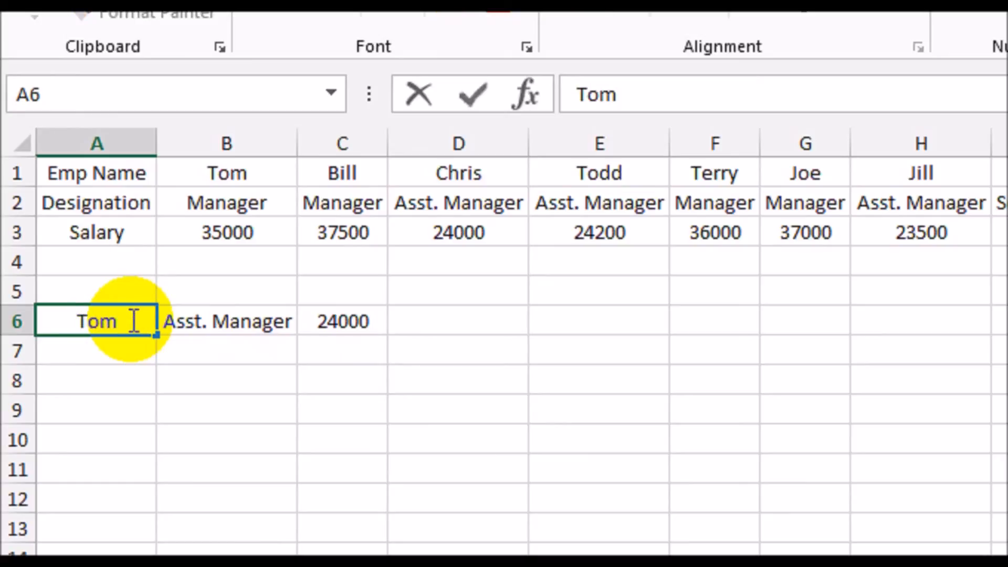
key(ctrl+Return)
key(Return)
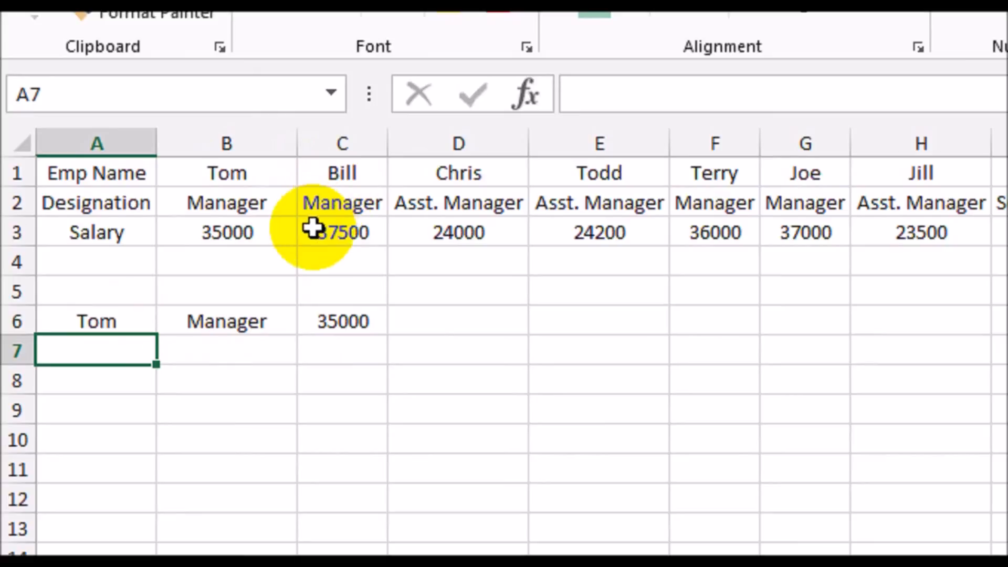
click(269, 231)
click(326, 322)
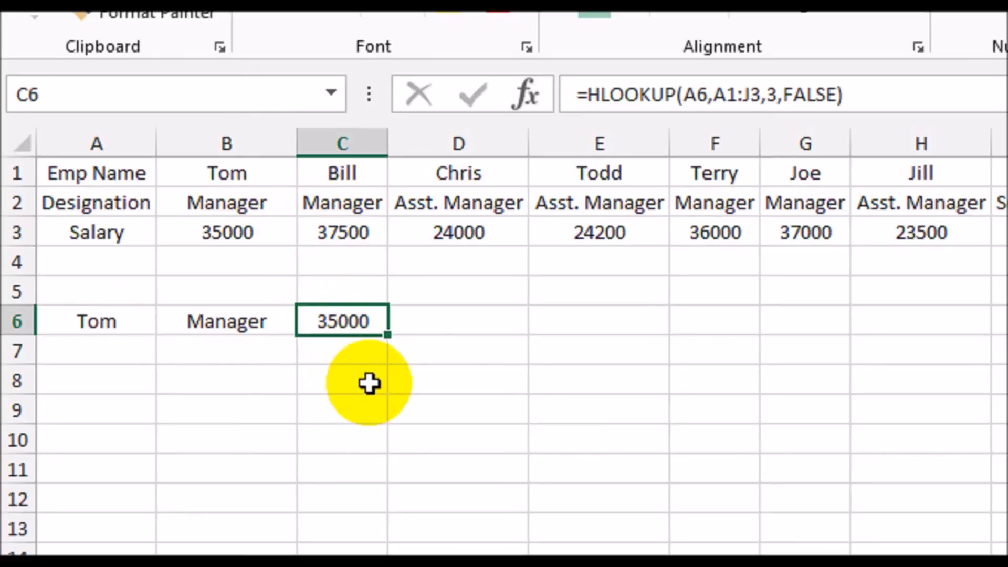